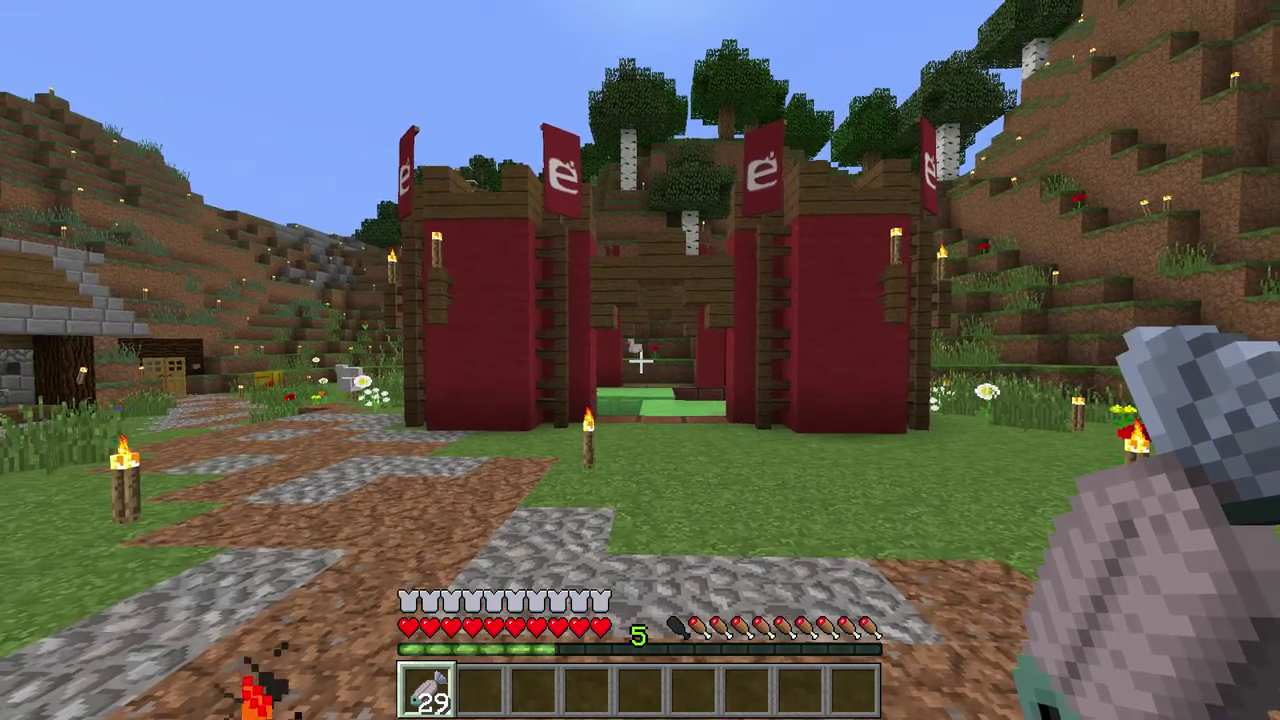
Step: Walk around the red castle to show its towers, banners and slime floor from several sides
key(w)
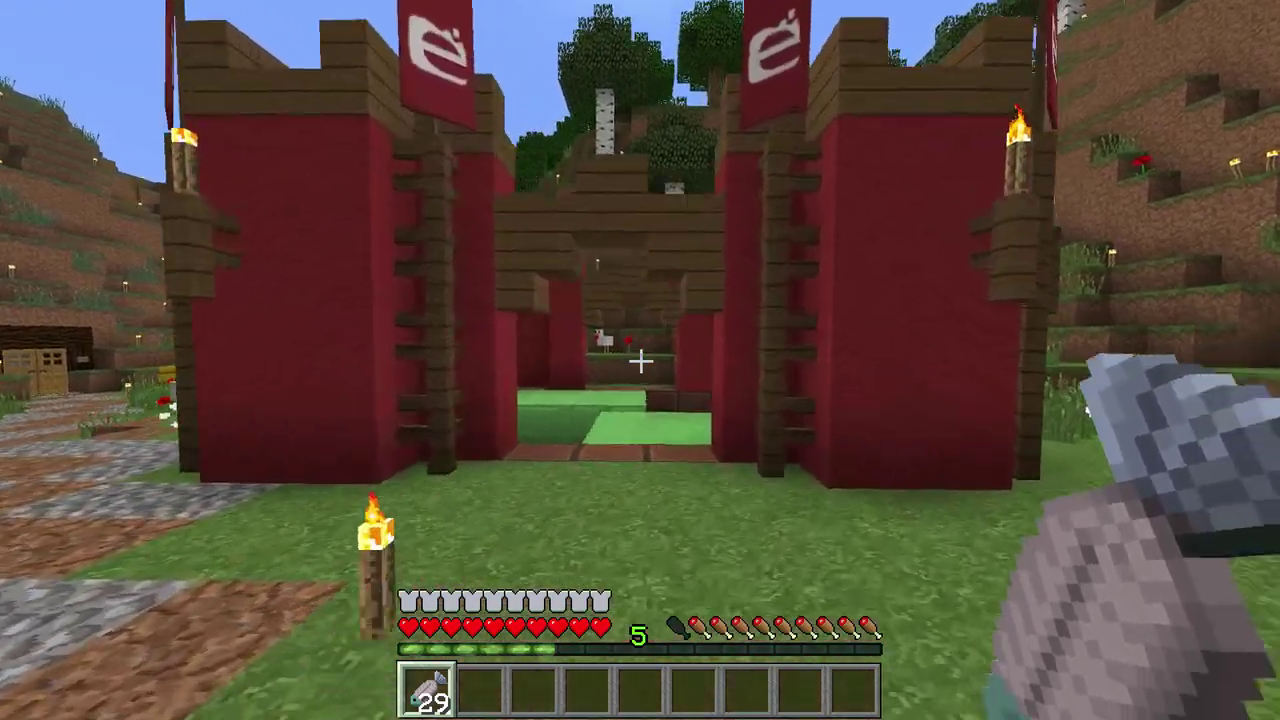
key(a)
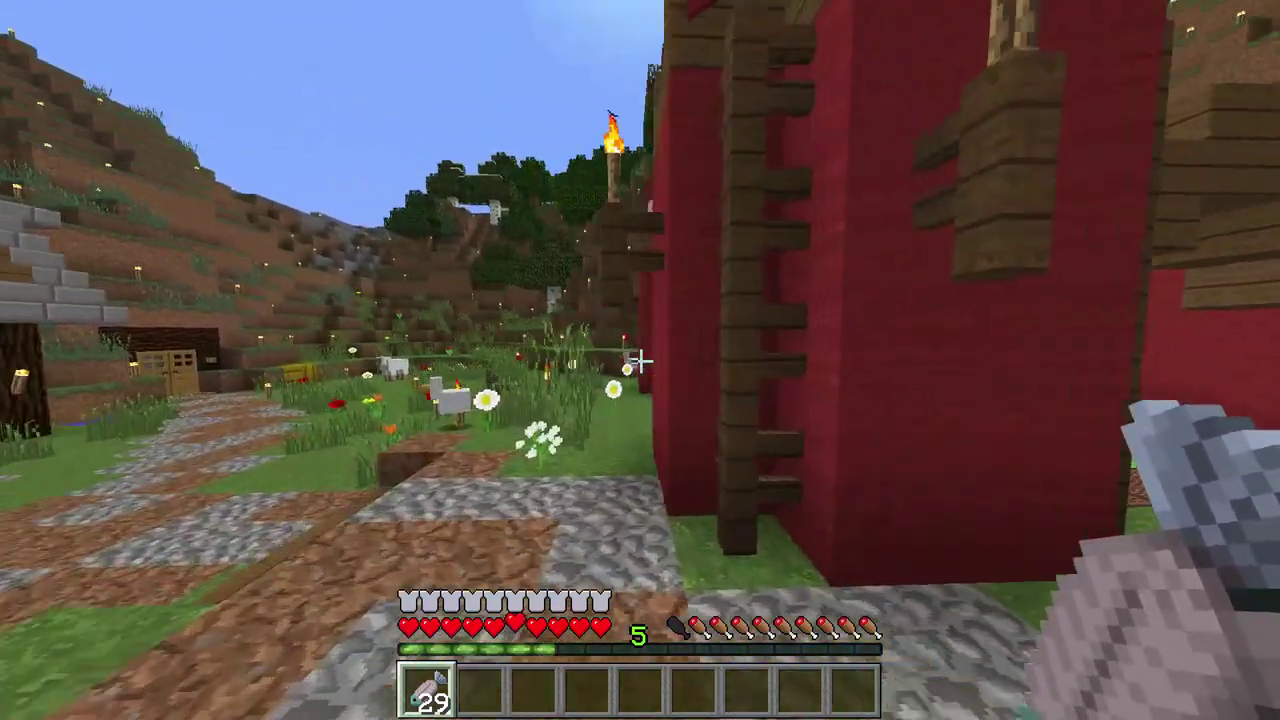
key(d)
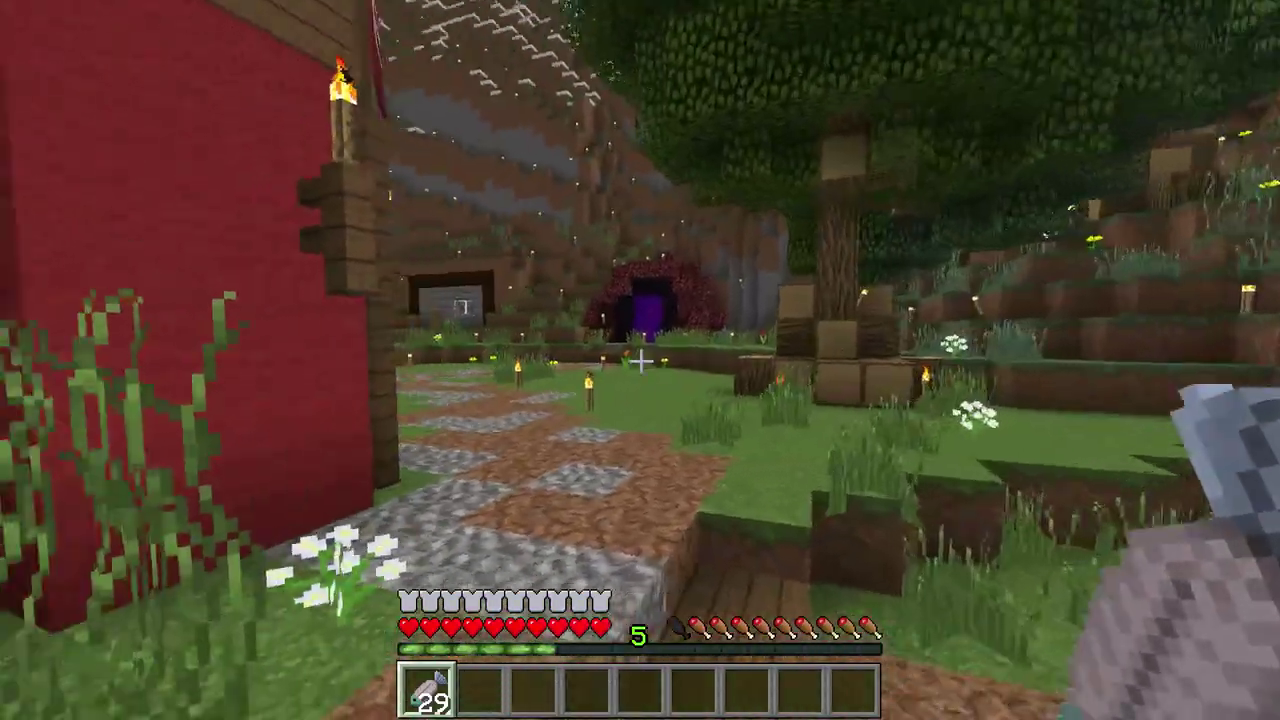
key(s)
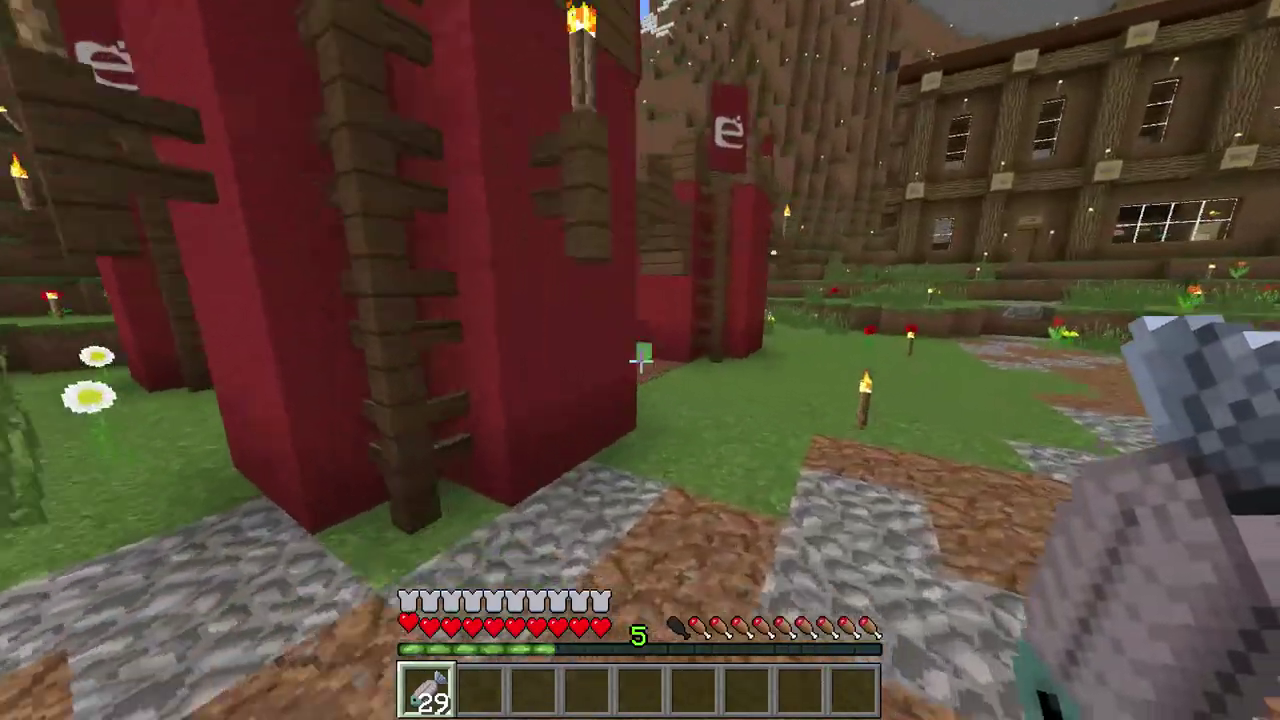
key(w)
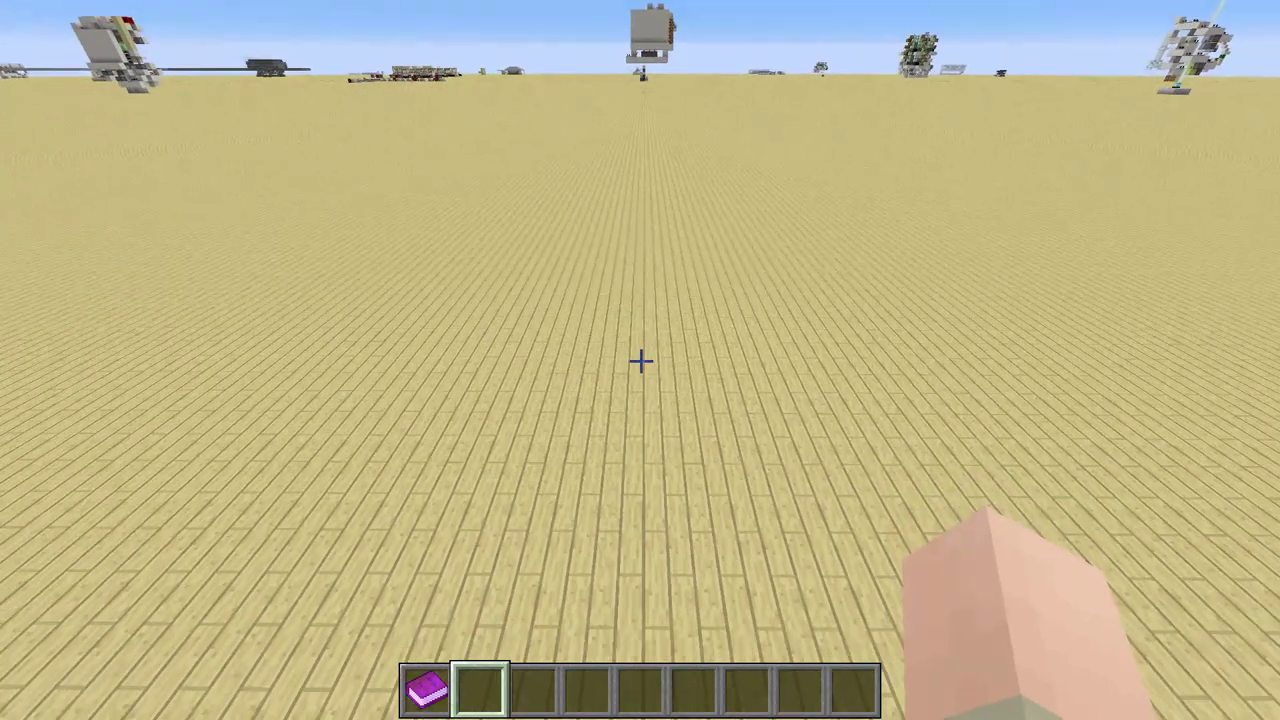
Step: Stock the hotbar with a note block, redstone, a redstone repeater and a redstone comparator
key(e)
click(568, 165)
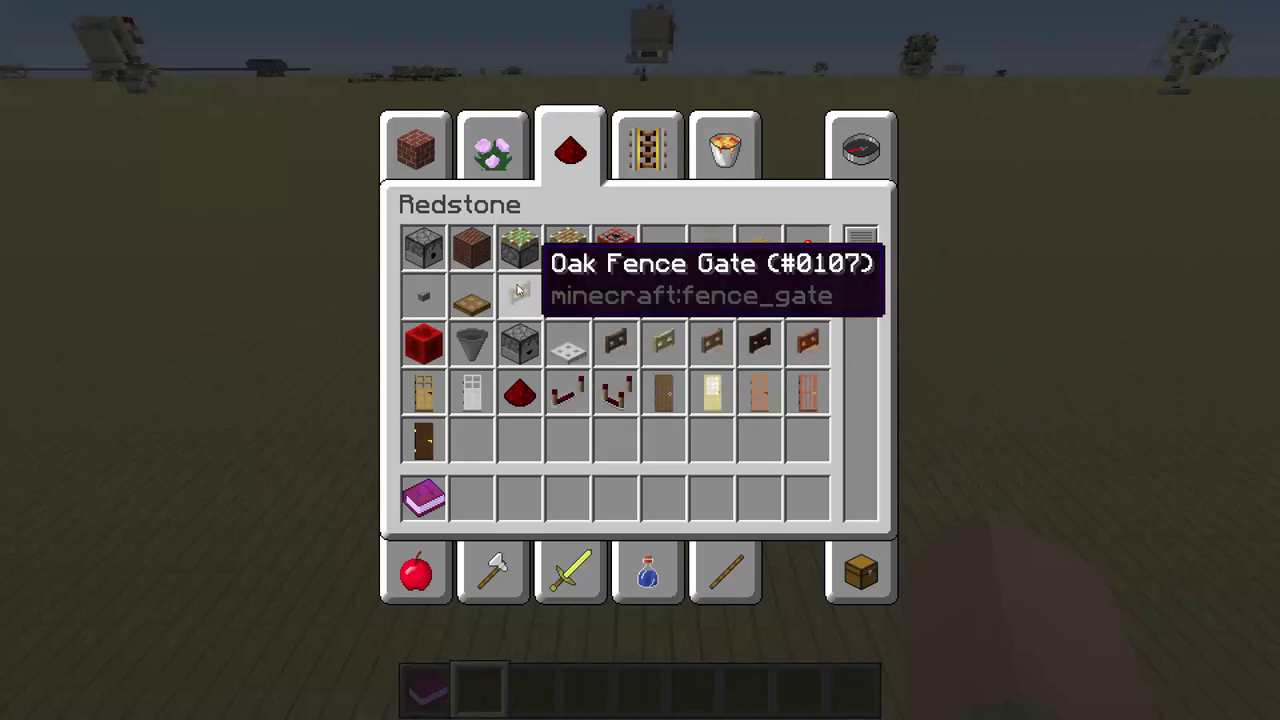
click(567, 297)
click(470, 487)
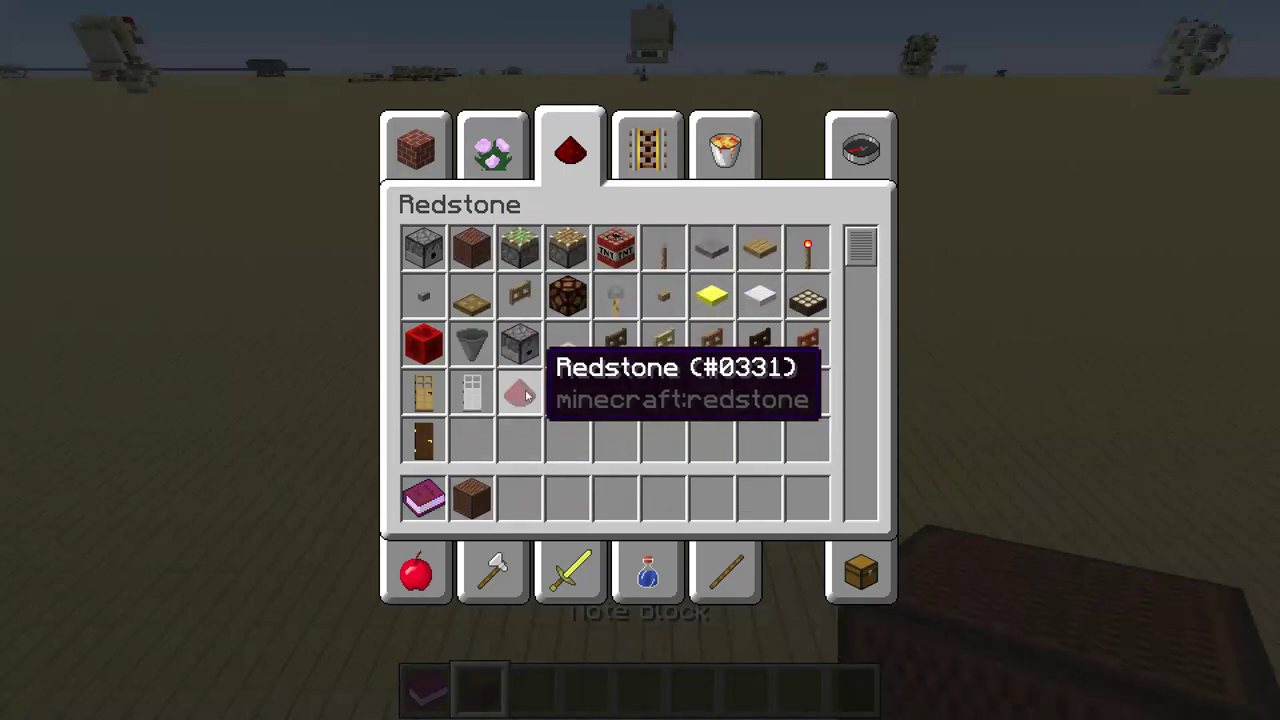
click(520, 393)
click(519, 498)
click(567, 498)
click(615, 393)
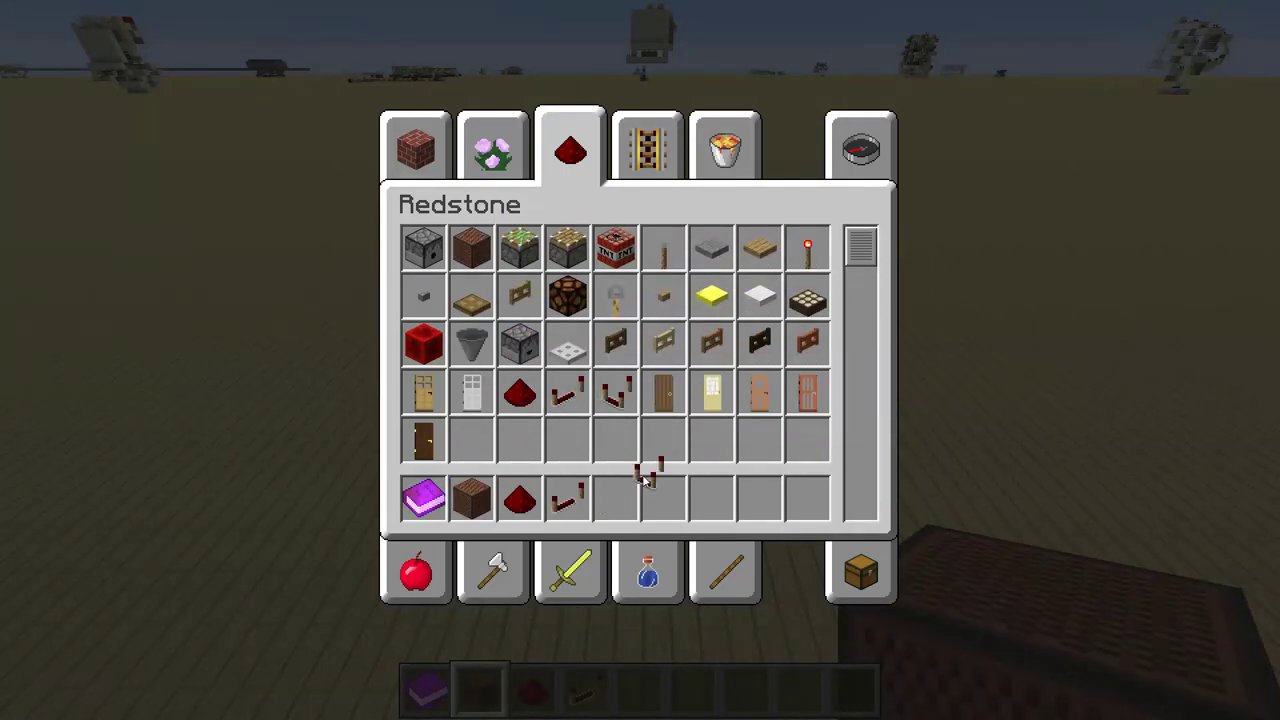
click(615, 498)
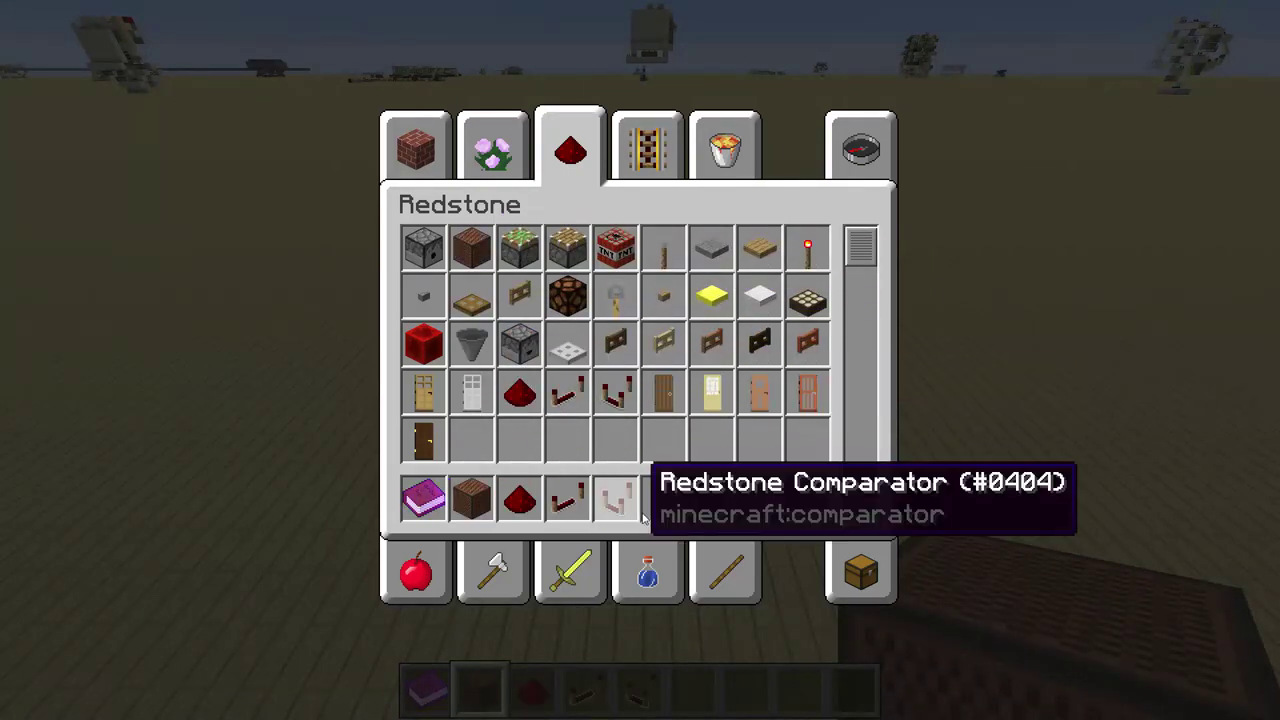
Step: Add a white building block to the hotbar slot beside the redstone comparator
click(425, 150)
scroll(663, 425, down, 13)
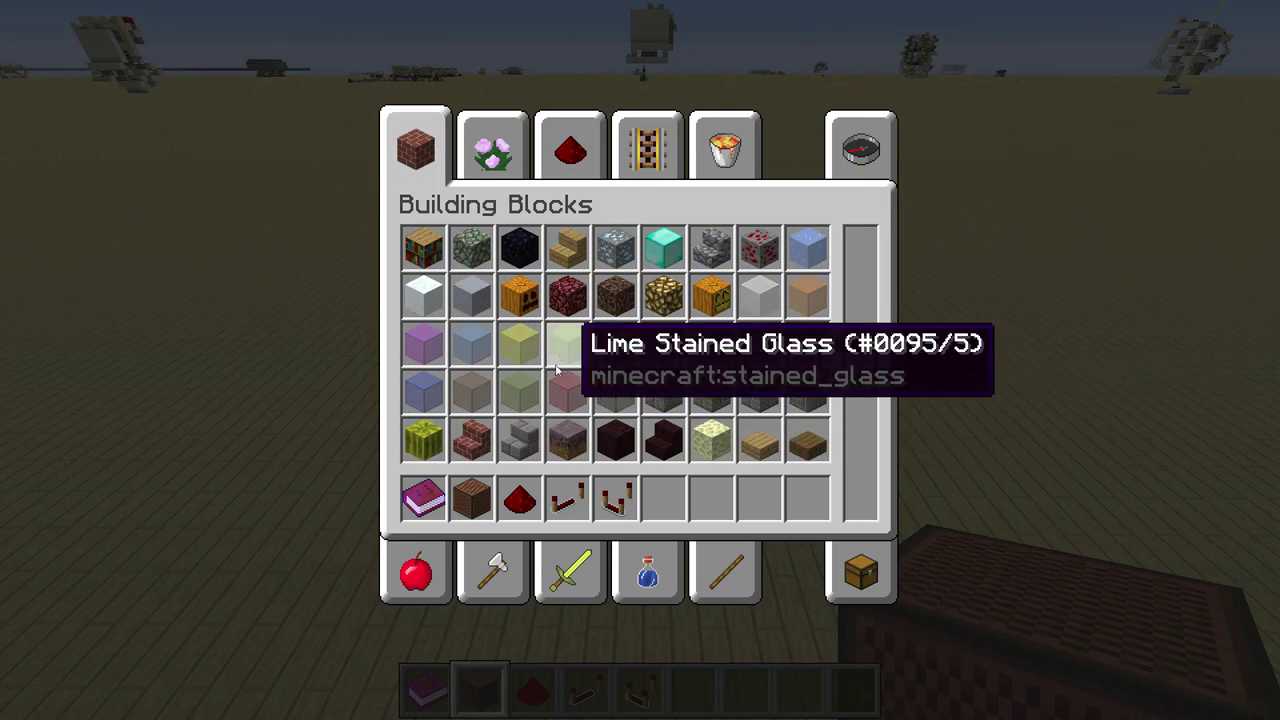
click(610, 307)
click(663, 498)
key(e)
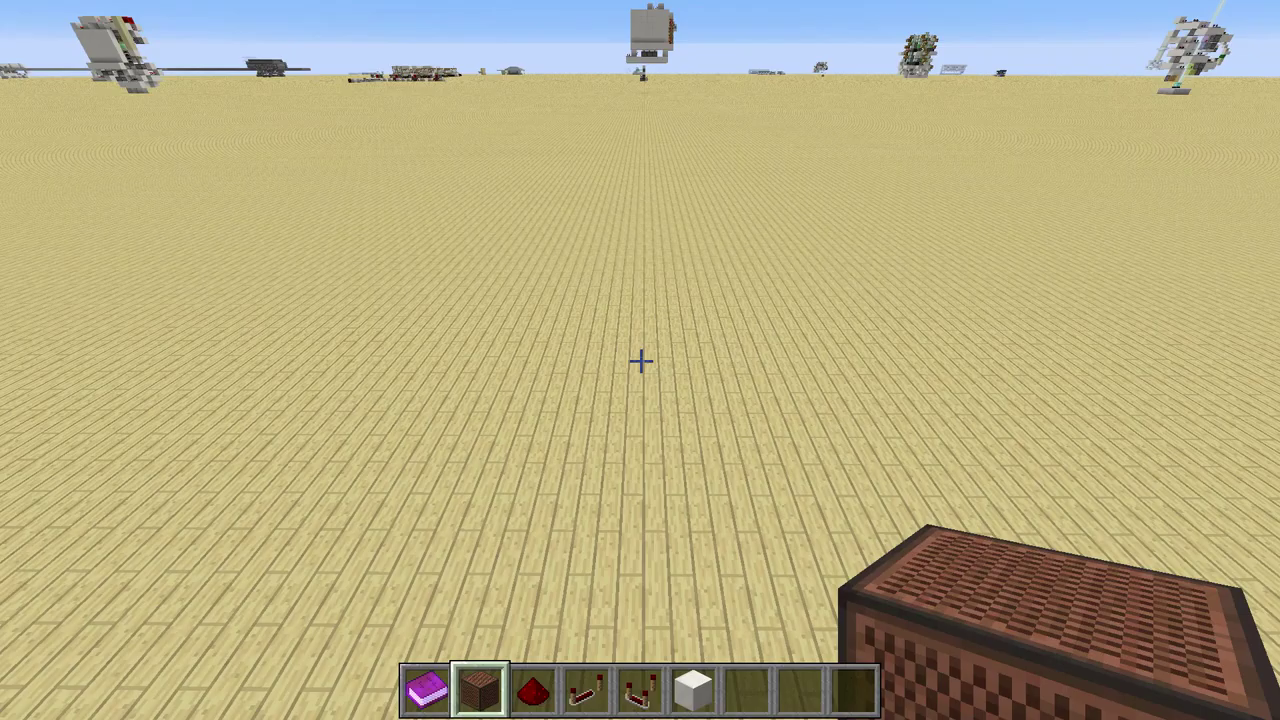
scroll(640, 360, down, 4)
scroll(640, 360, up, 4)
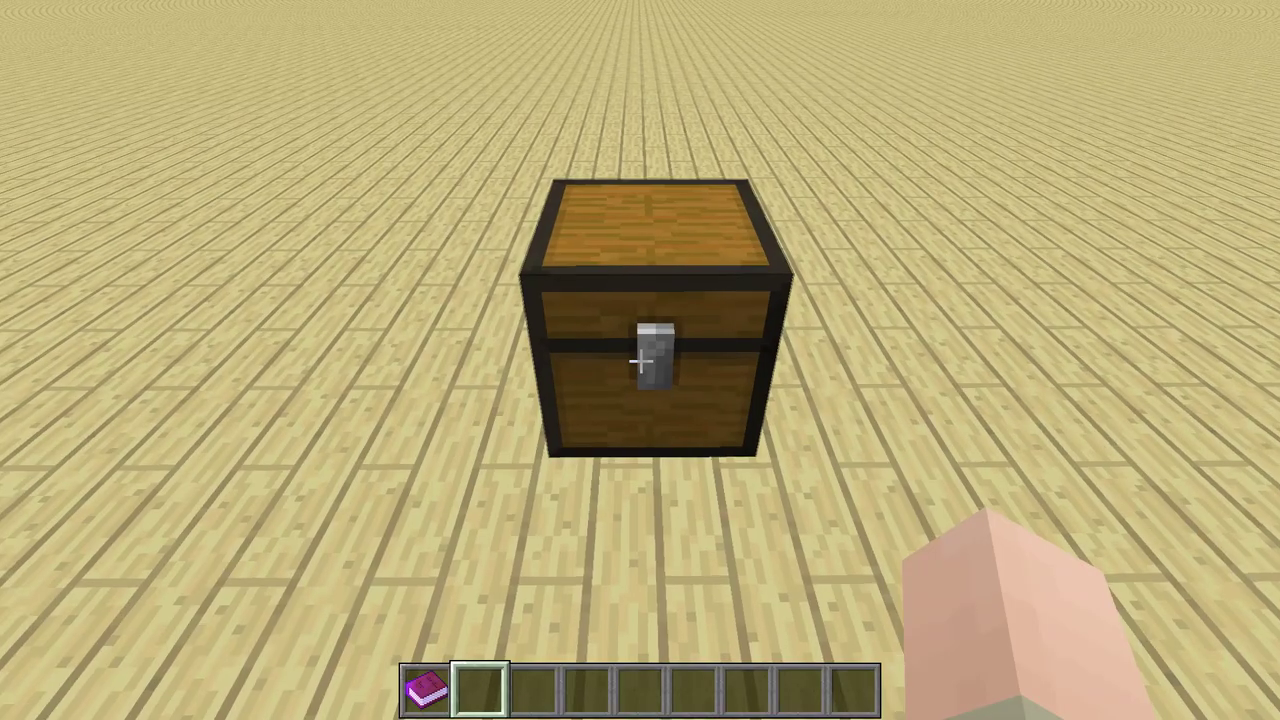
Step: Examine the building materials stored in the chest and view the sticky piston circuit in the pit from above
right_click(640, 360)
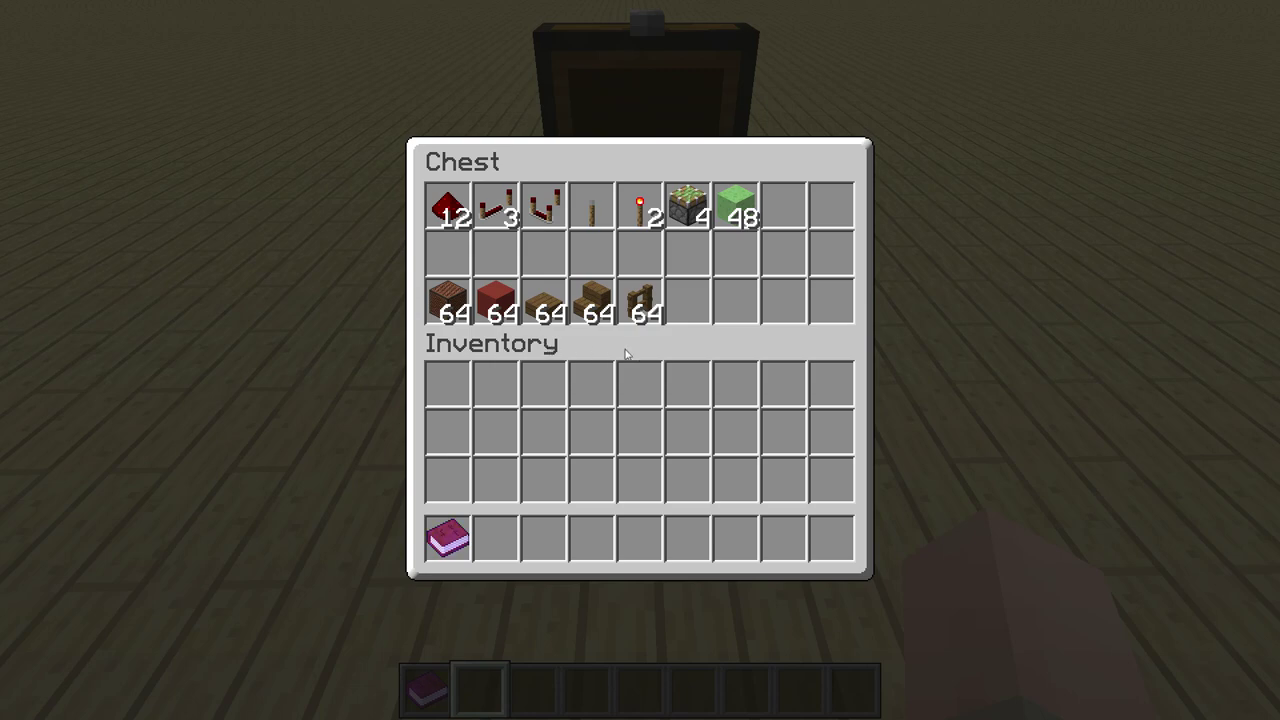
key(Escape)
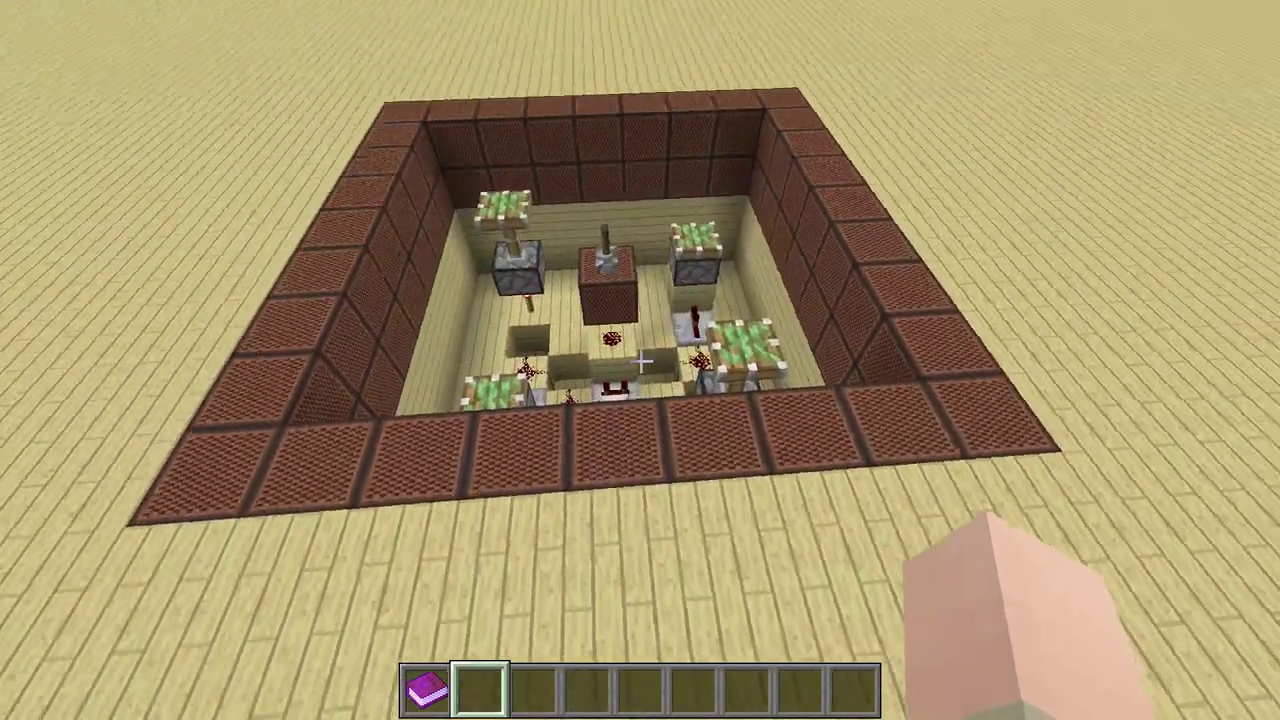
key(w)
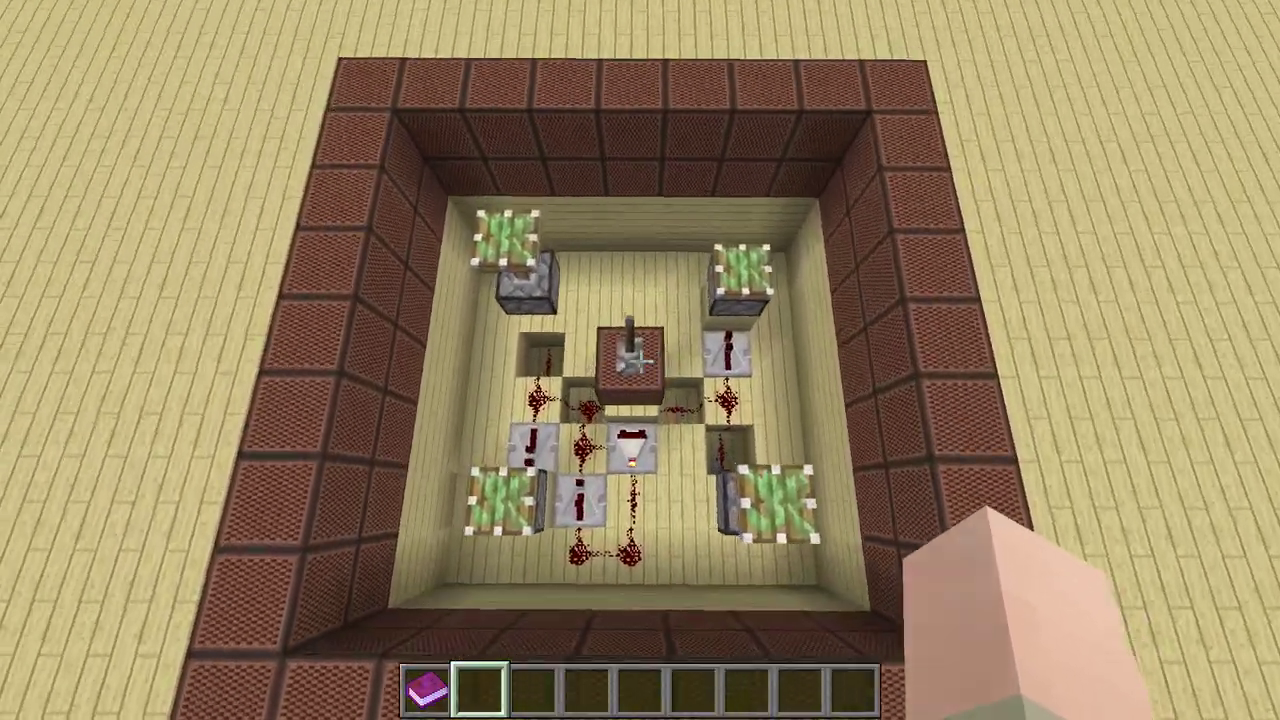
key(space)
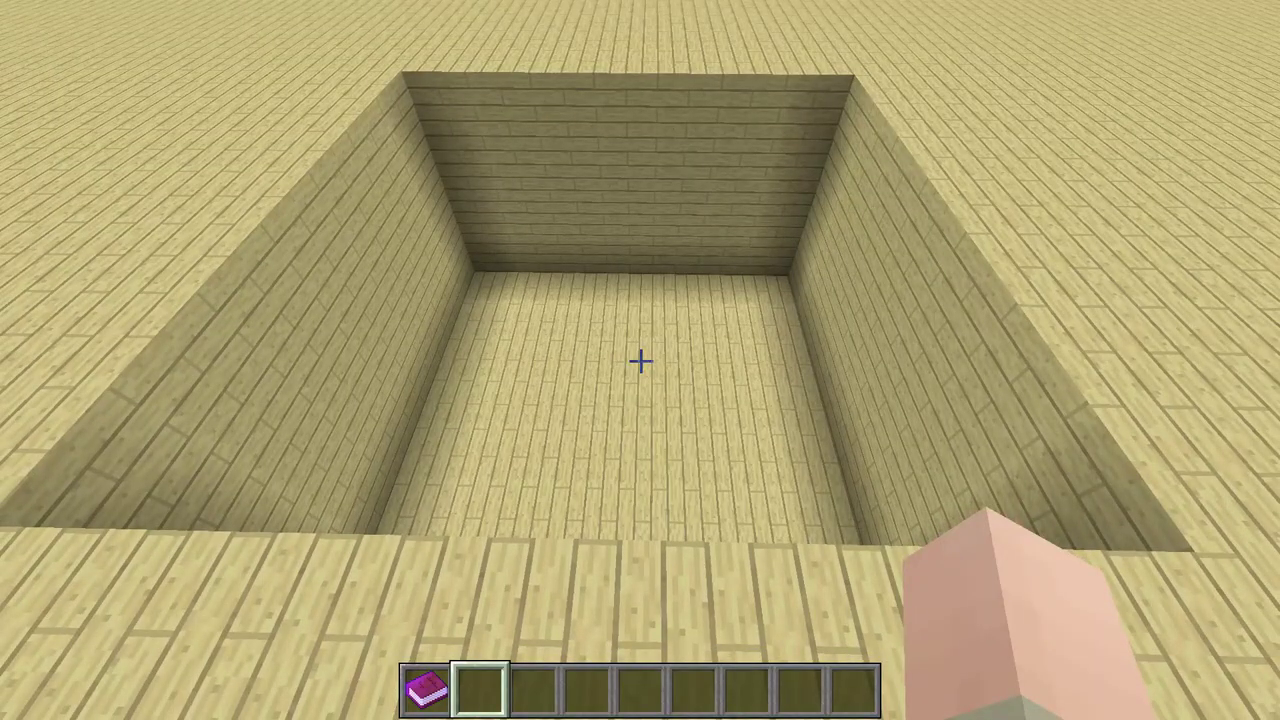
Step: Descend into the pit and place a note block behind the raised block carrying redstone dust
key(shift)
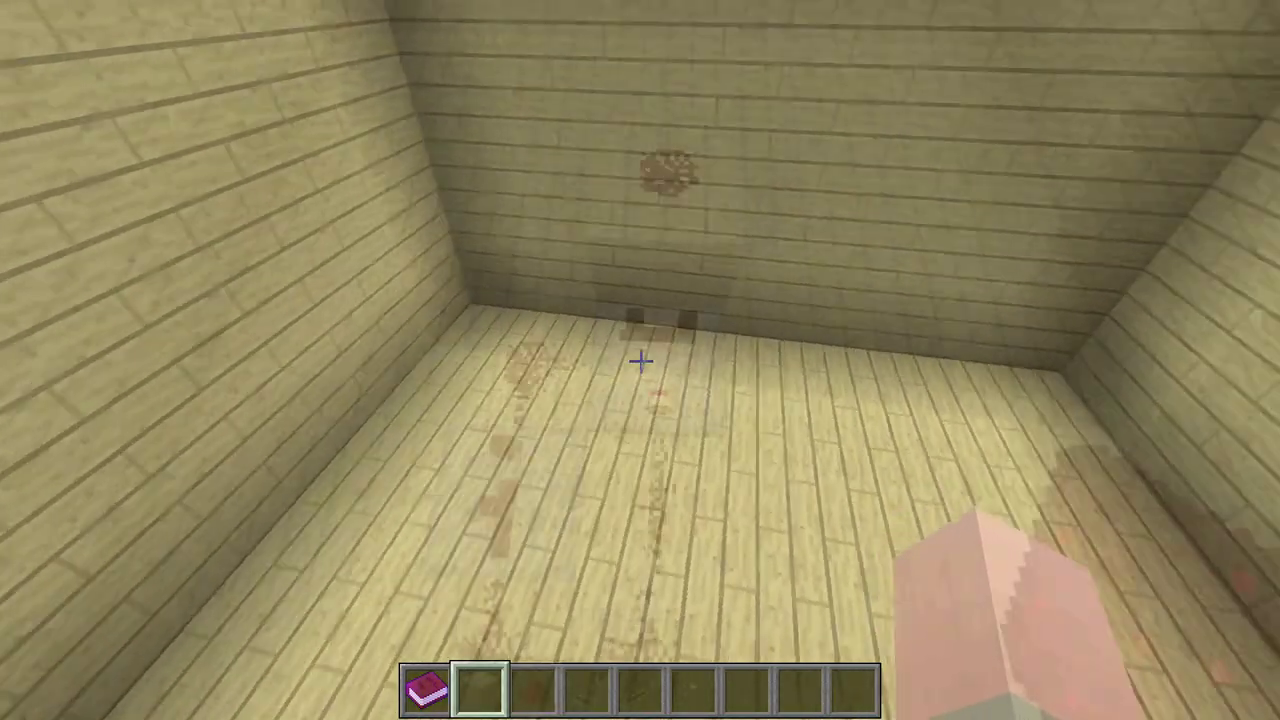
key(e)
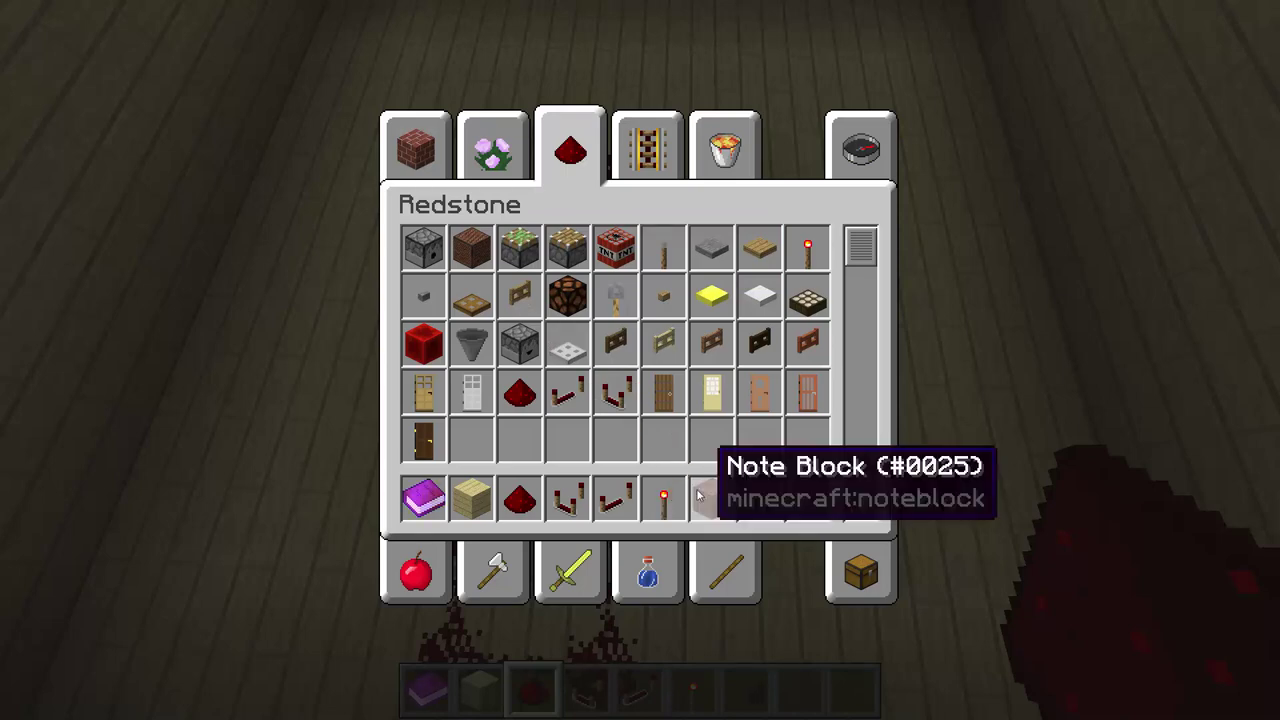
key(e)
scroll(640, 360, down, 4)
right_click(640, 360)
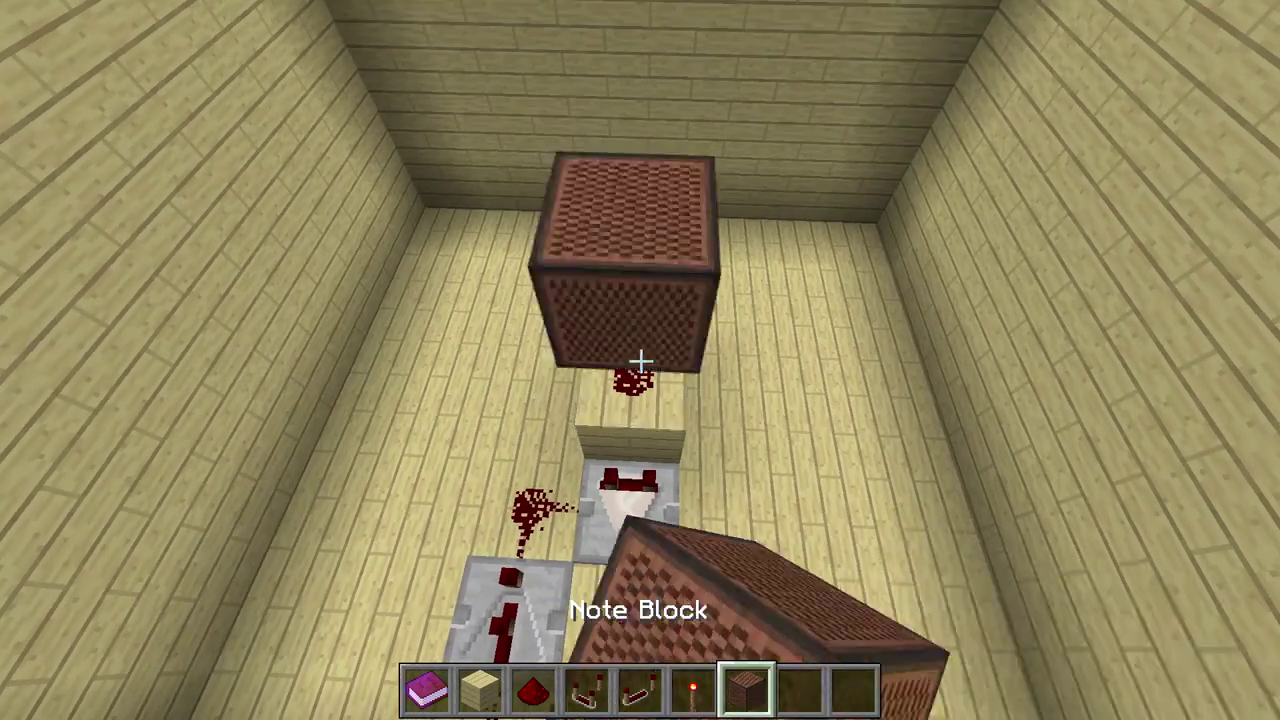
Step: Extend the redstone dust line running out of the sunken floor gap near the sticky pistons
scroll(640, 360, down, 2)
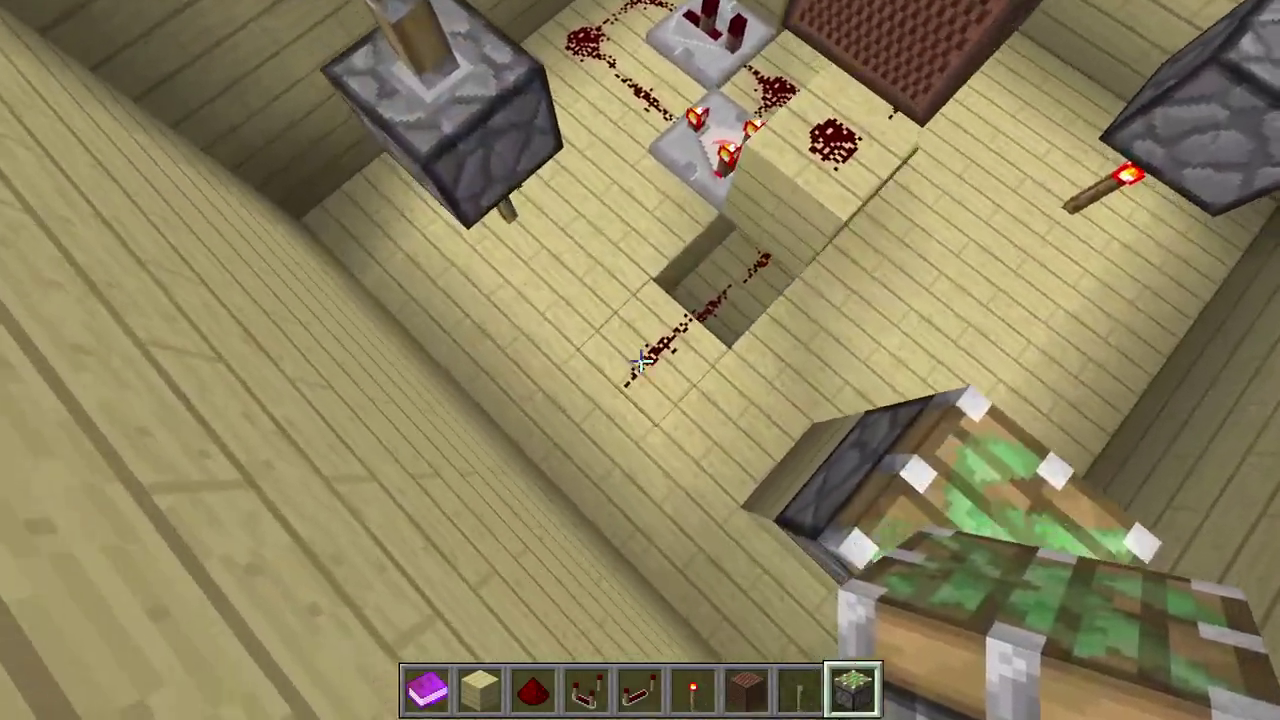
key(3)
click(640, 360)
right_click(640, 360)
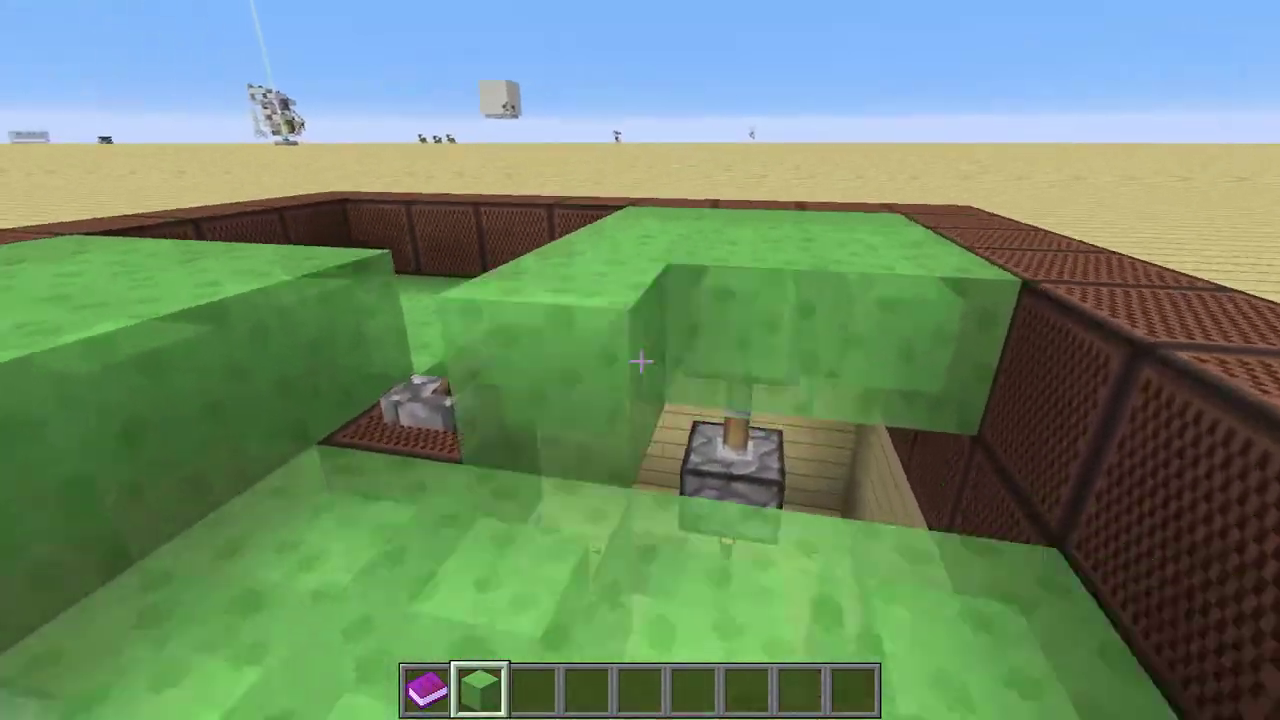
Step: Add a slime block to the bouncing floor and equip Spruce Wood Stairs for the castle's archway
right_click(640, 360)
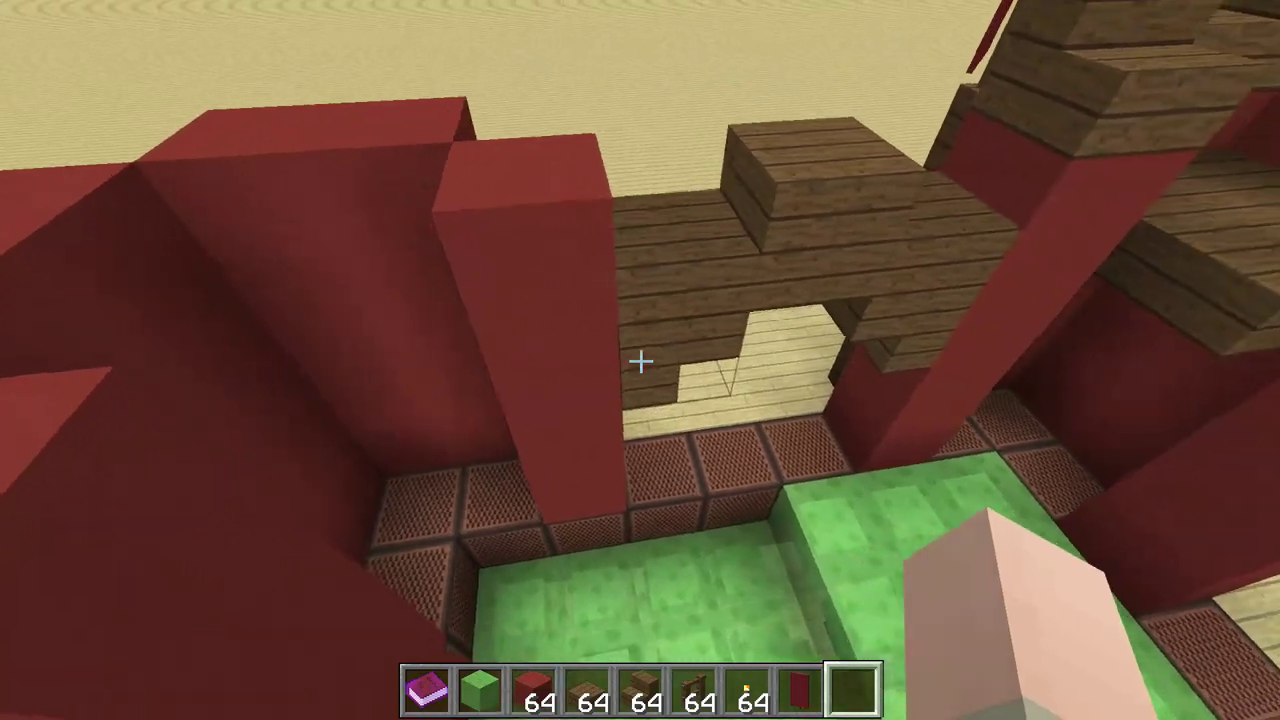
key(5)
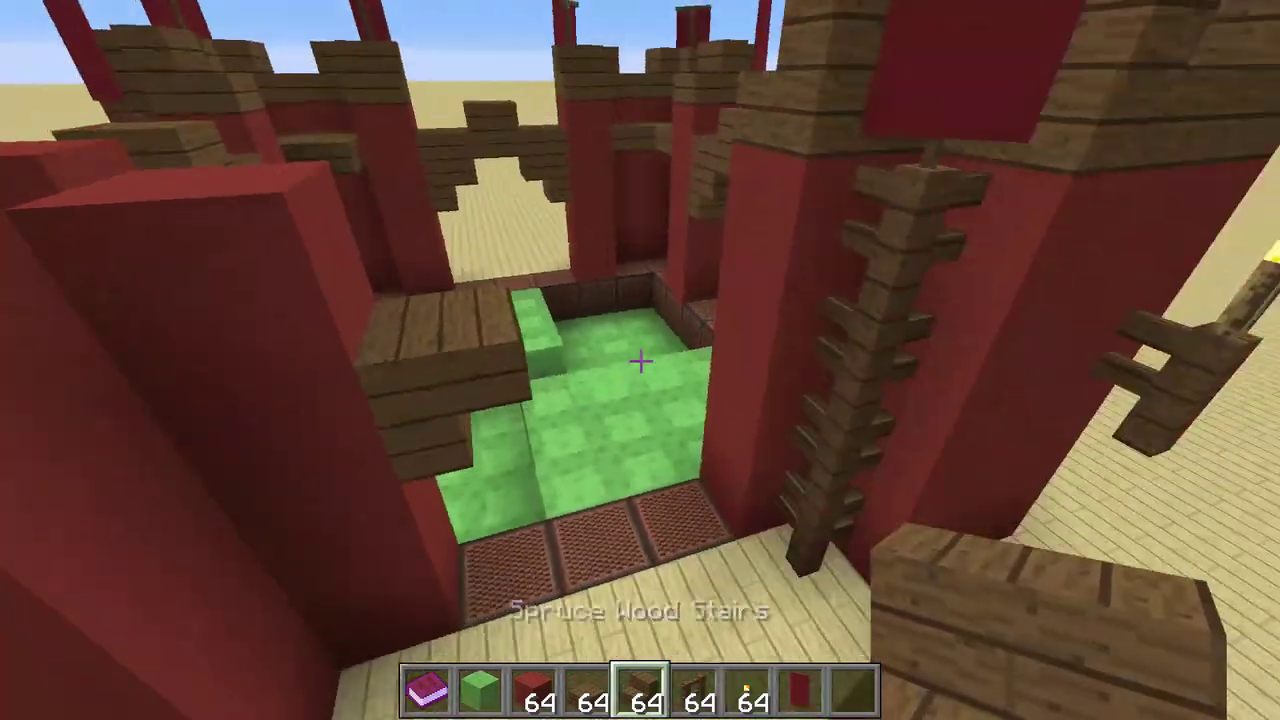
key(s)
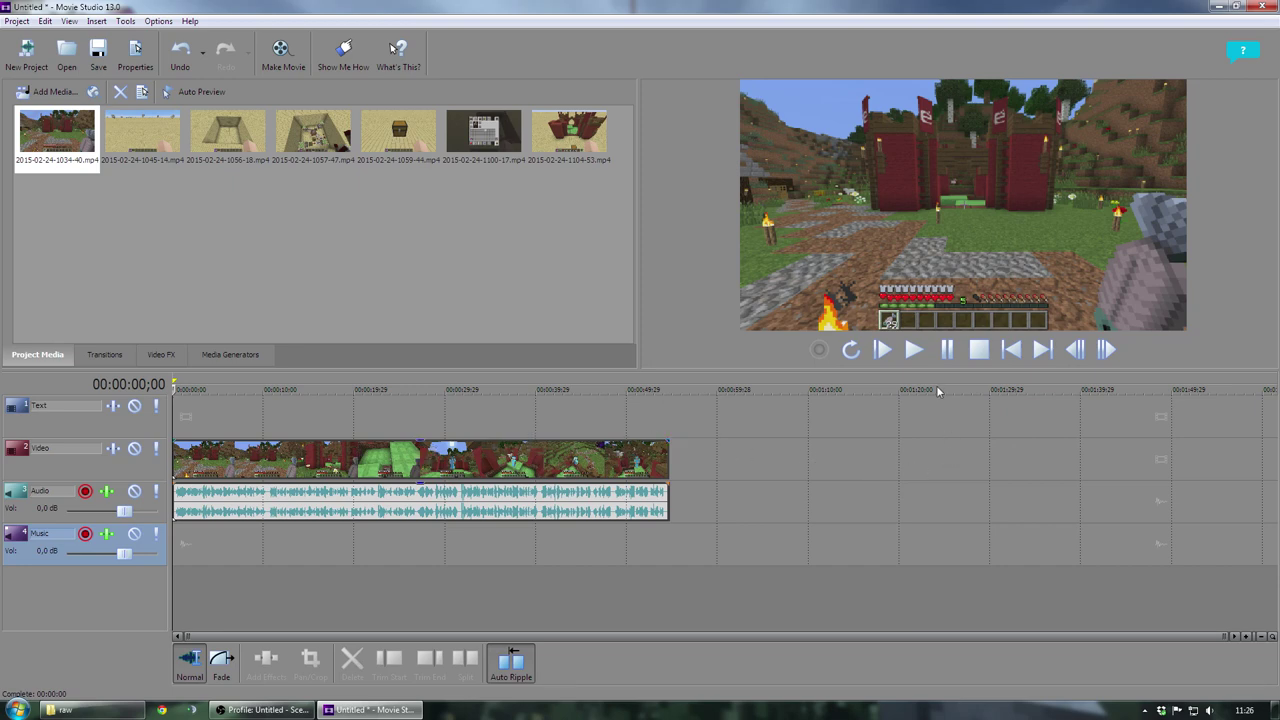
Step: Switch to Movie Studio, preview the first clip and trim its start to 00:00:31;16
click(916, 349)
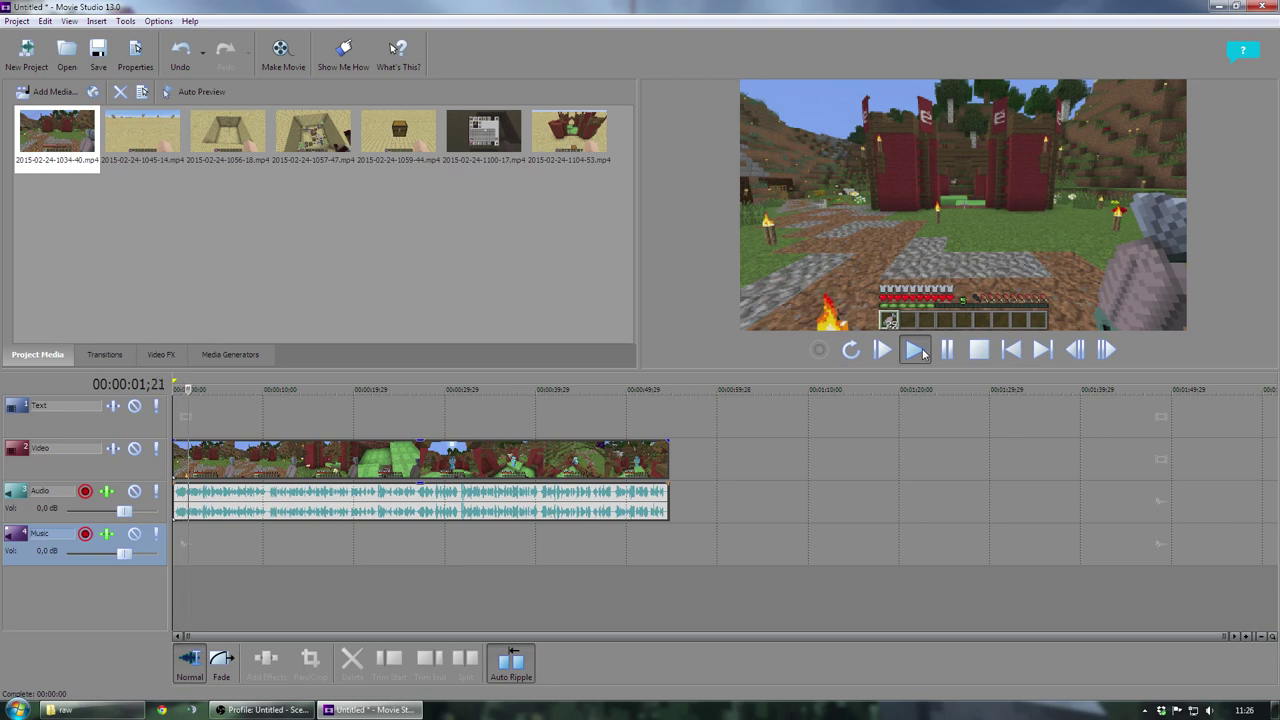
click(339, 401)
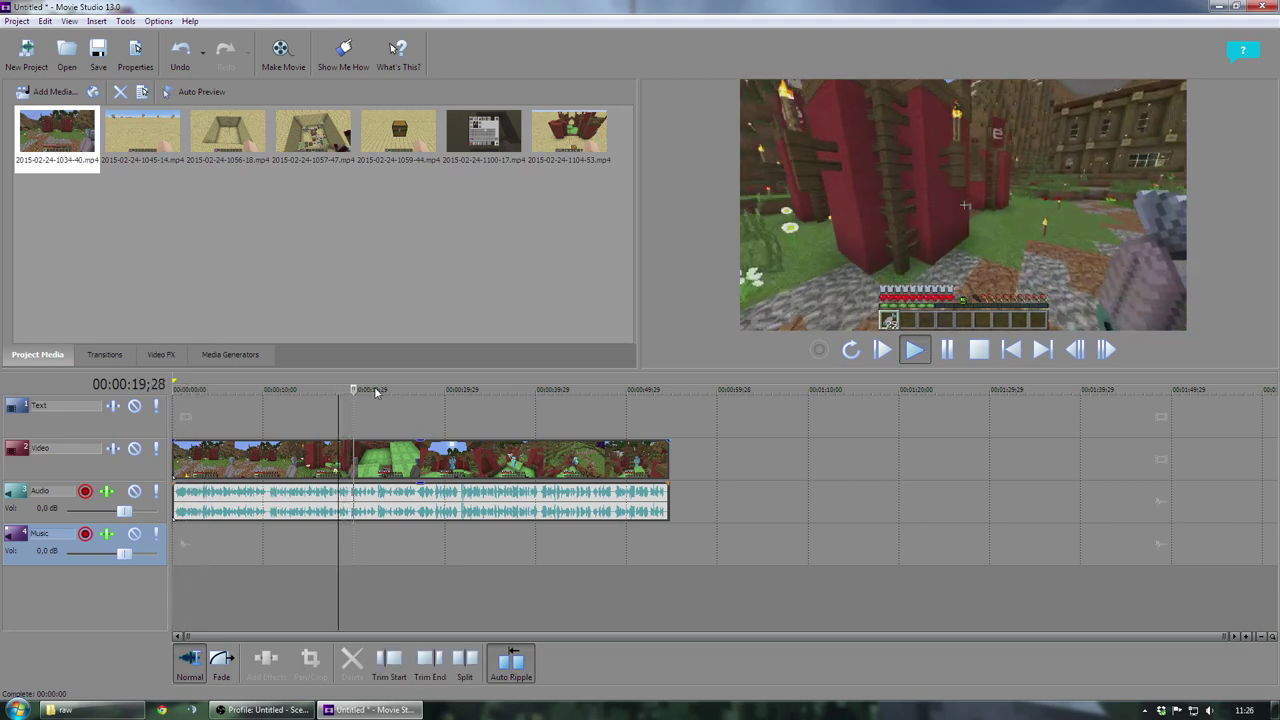
click(421, 390)
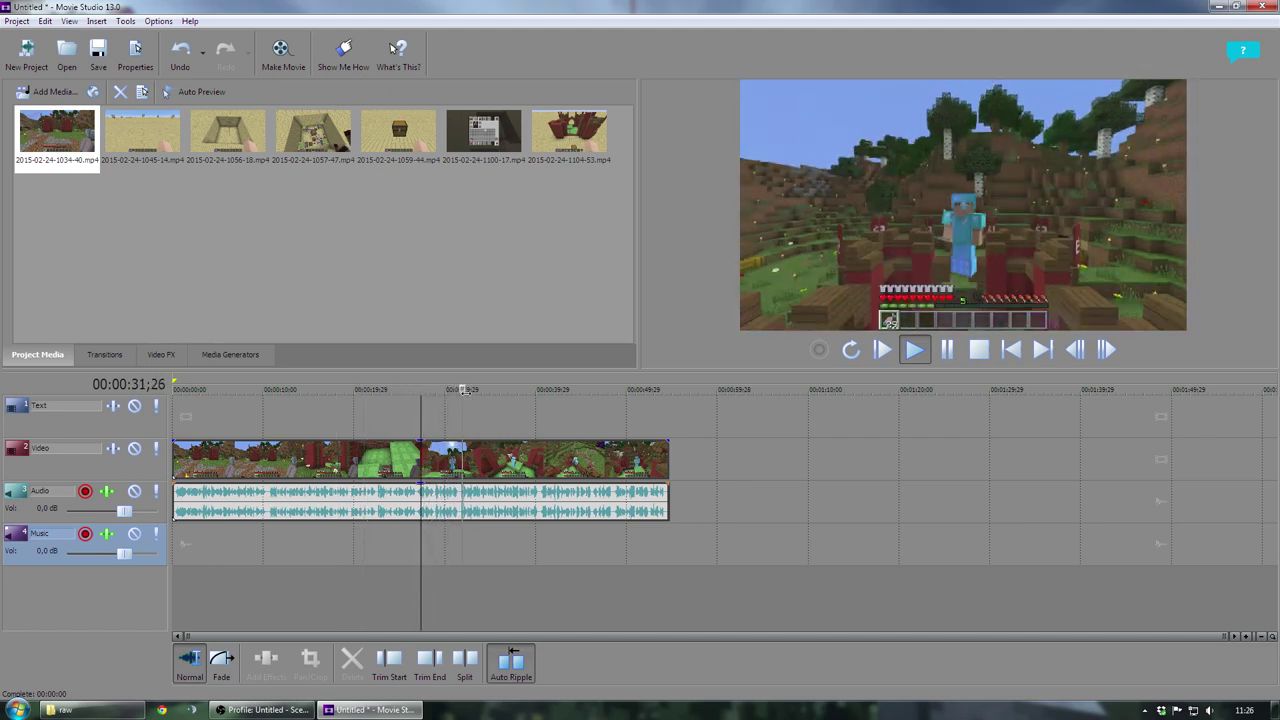
click(457, 391)
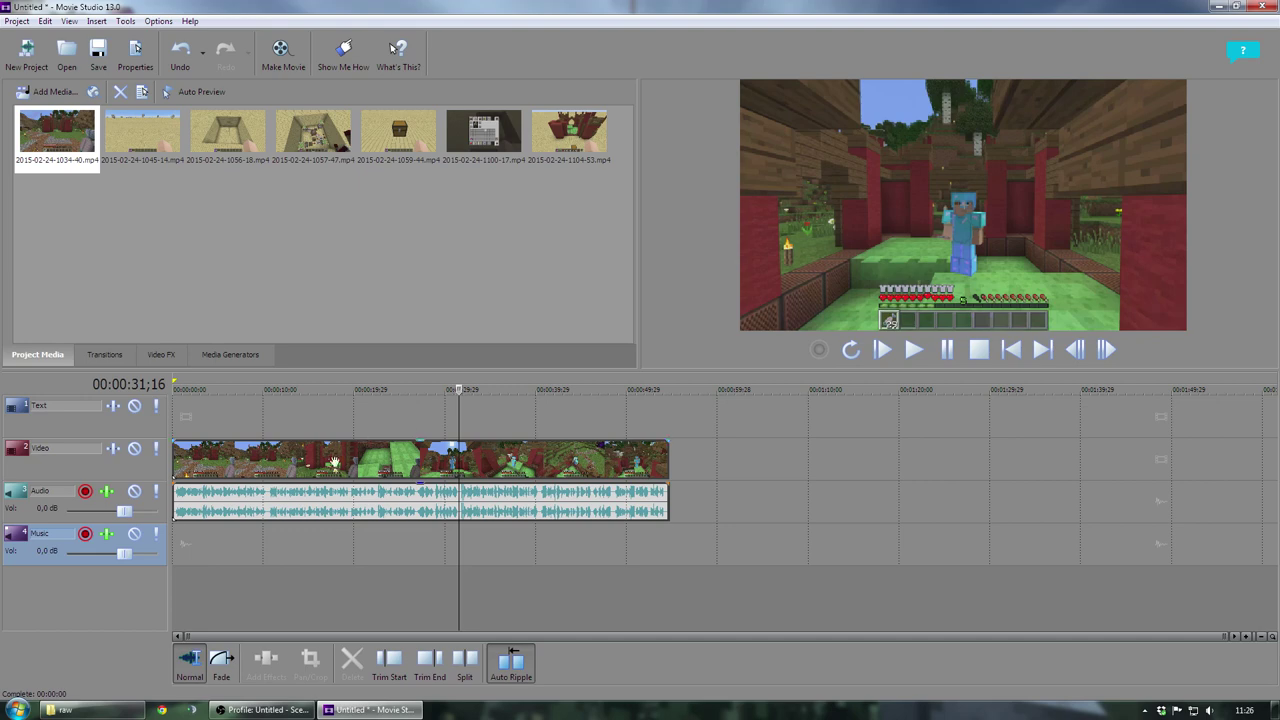
drag(175, 460, 457, 472)
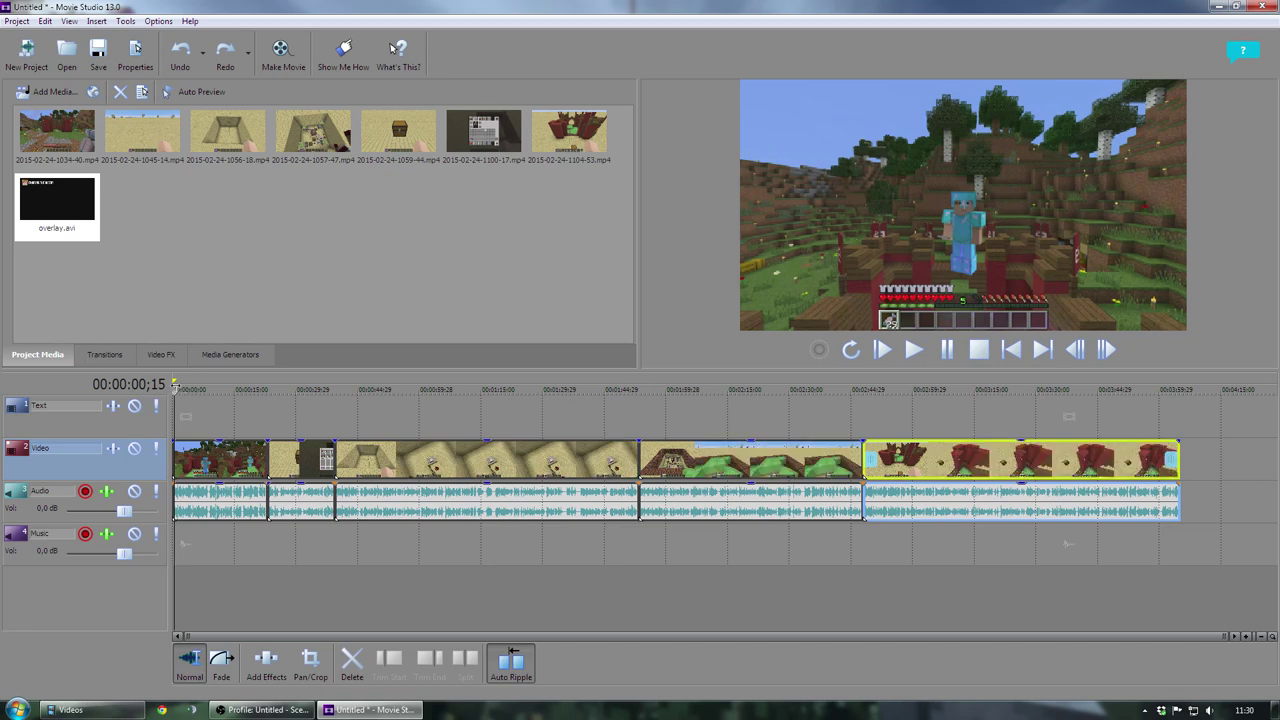
Step: Preview the opening of the edited timeline and place overlay.avi on the Text track above the end of the second clip
click(176, 388)
drag(176, 388, 179, 418)
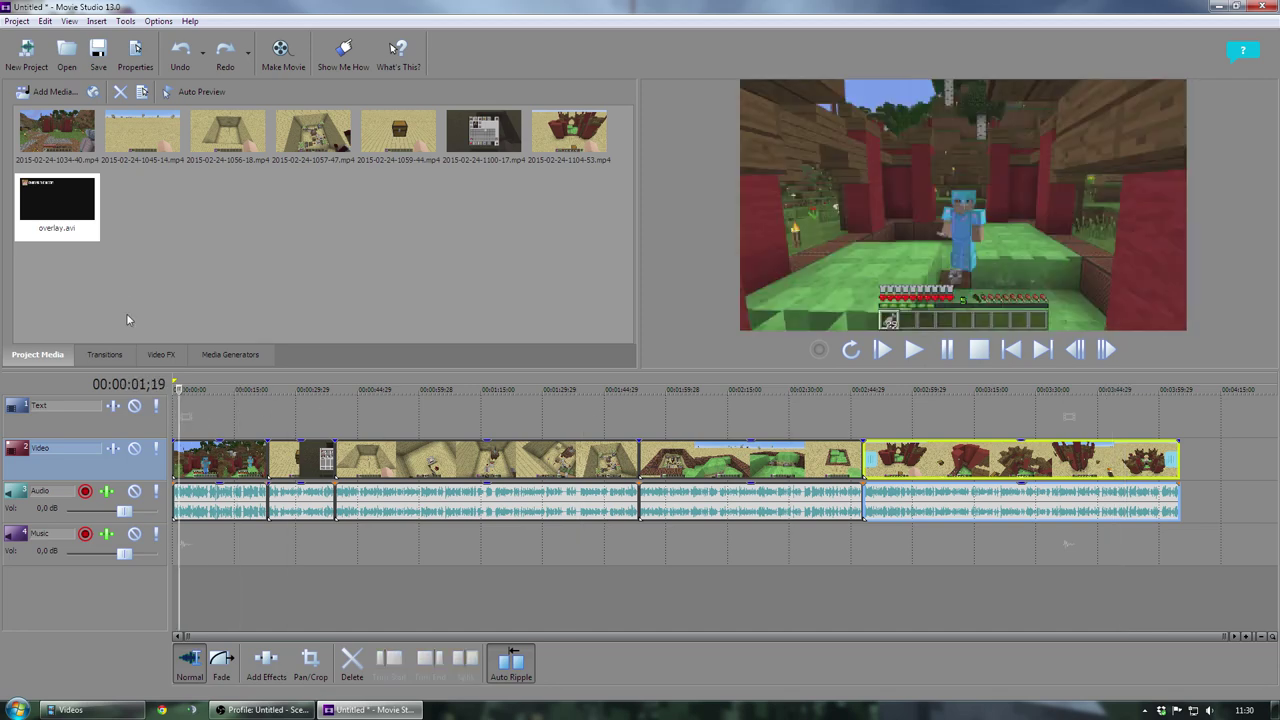
drag(66, 224, 290, 323)
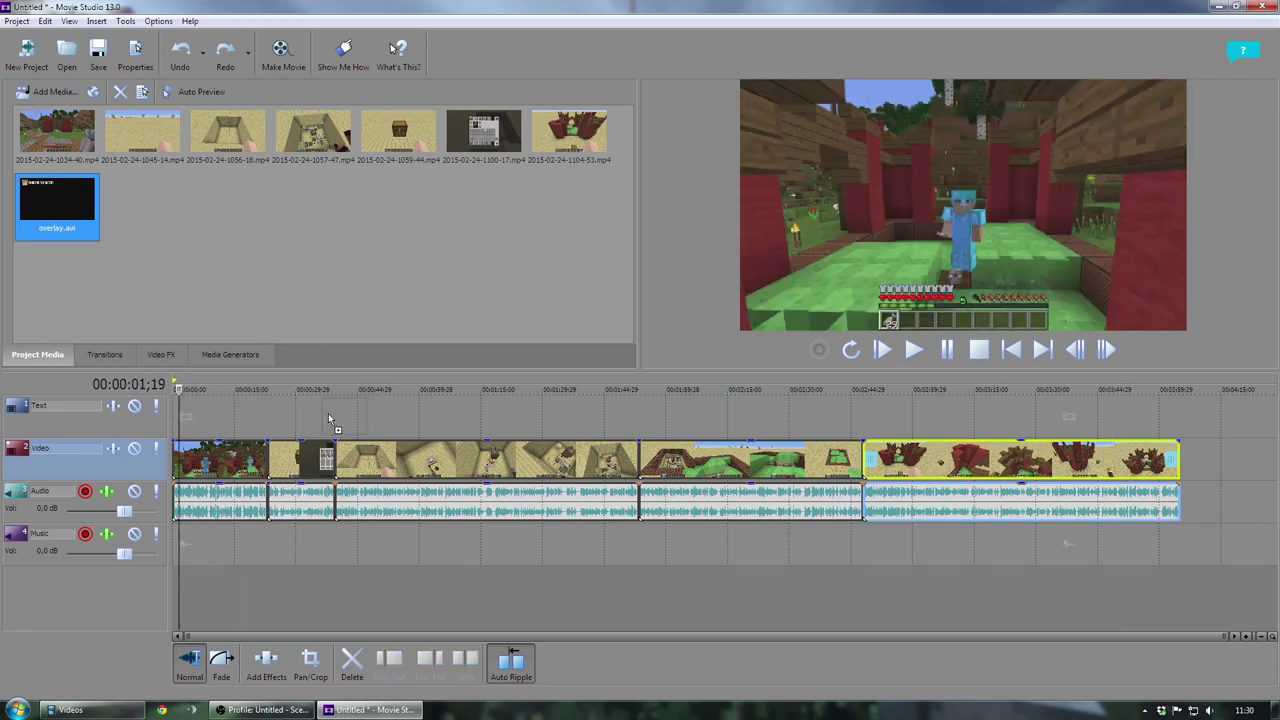
drag(327, 418, 335, 415)
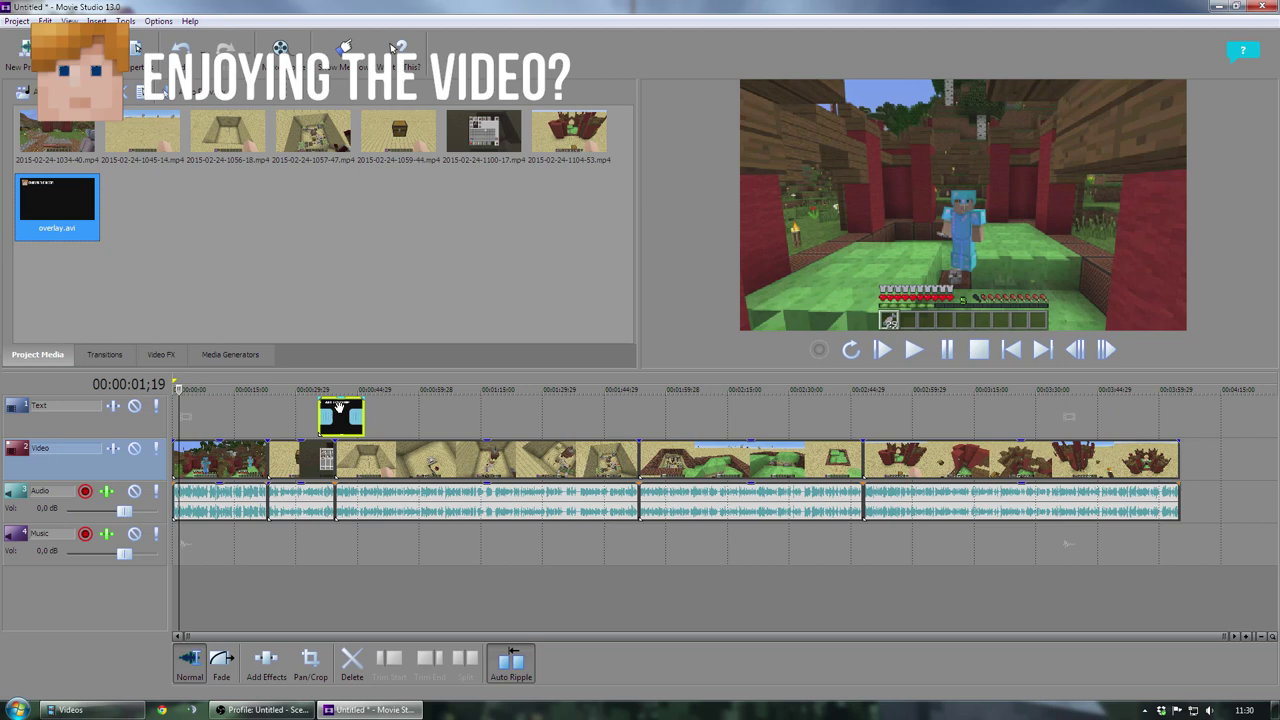
Step: Preview the overlay clip at 00:00:39;01 and apply the Chroma Keyer effect to it
click(334, 410)
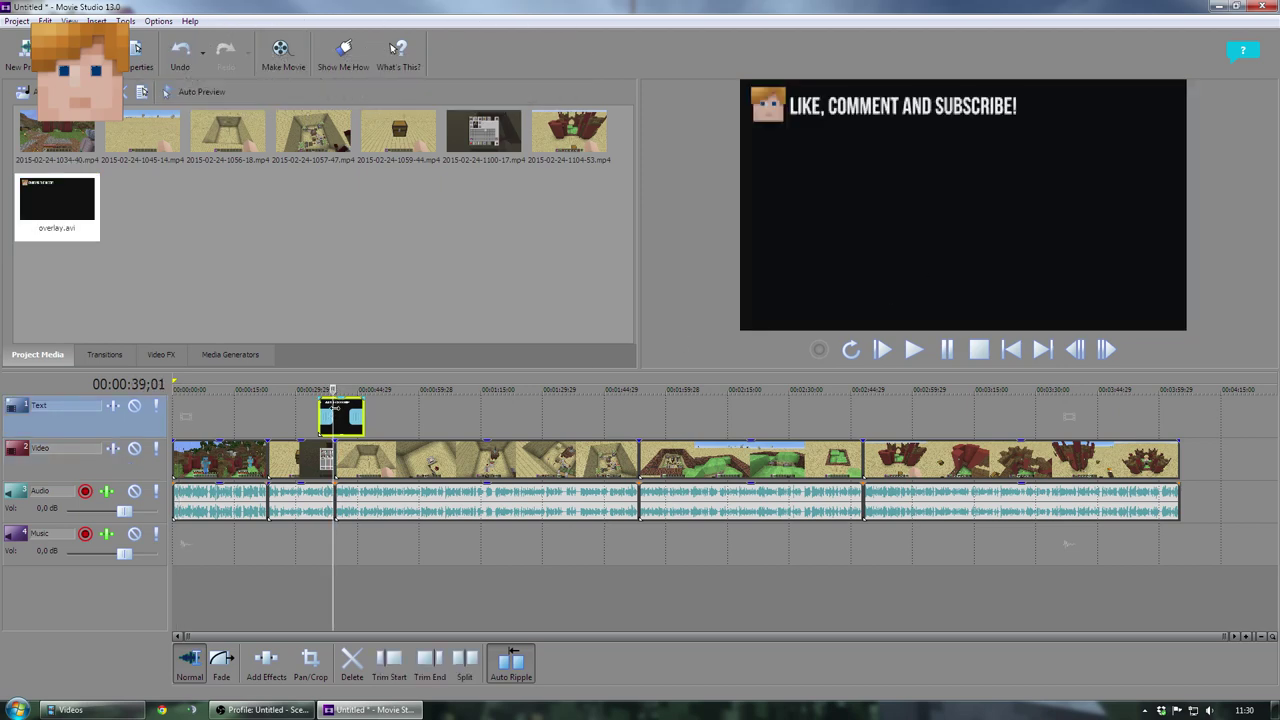
click(168, 355)
click(133, 217)
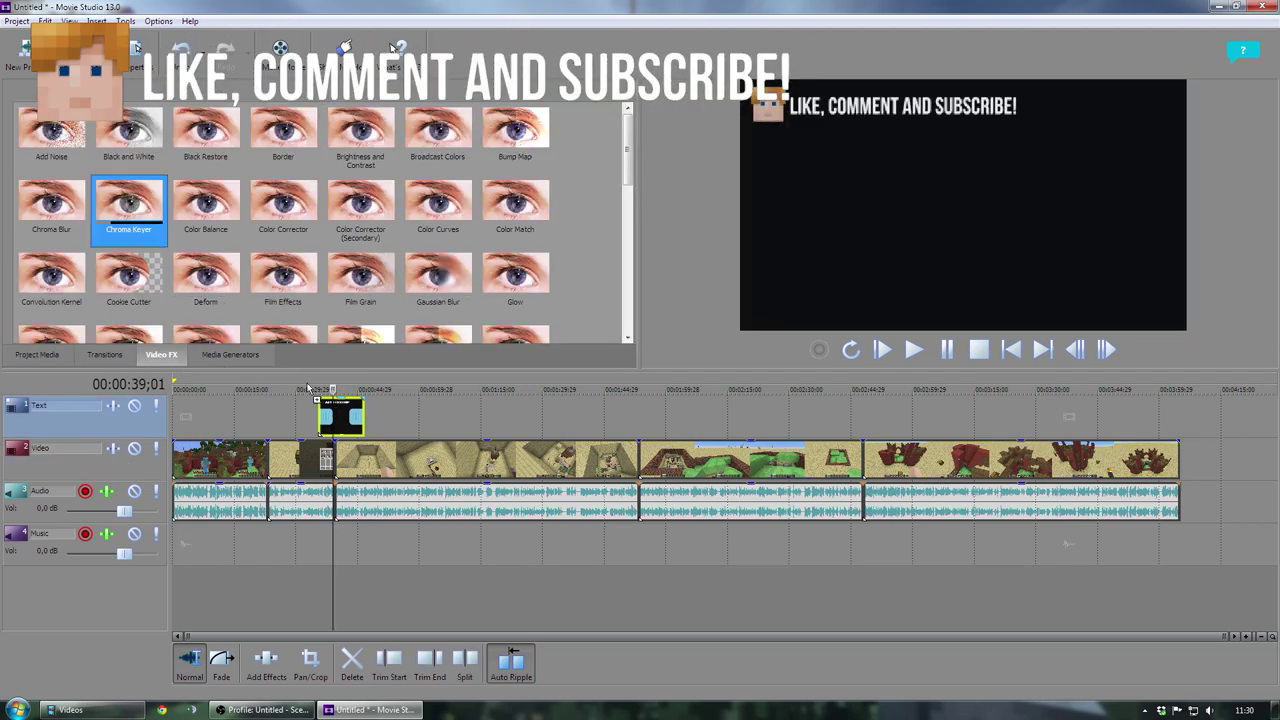
drag(338, 408, 340, 410)
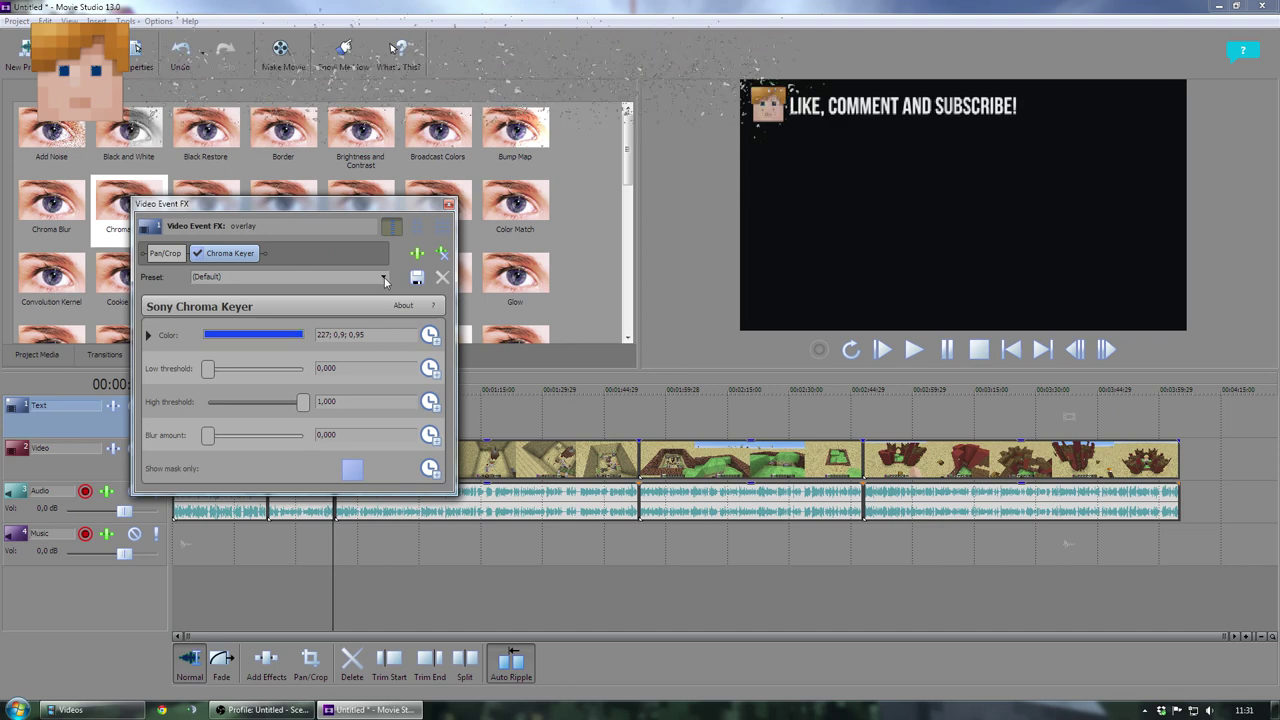
Step: Apply the saved "overlay" preset to the overlay clip's Chroma Keyer and close the effect settings
click(300, 277)
click(304, 342)
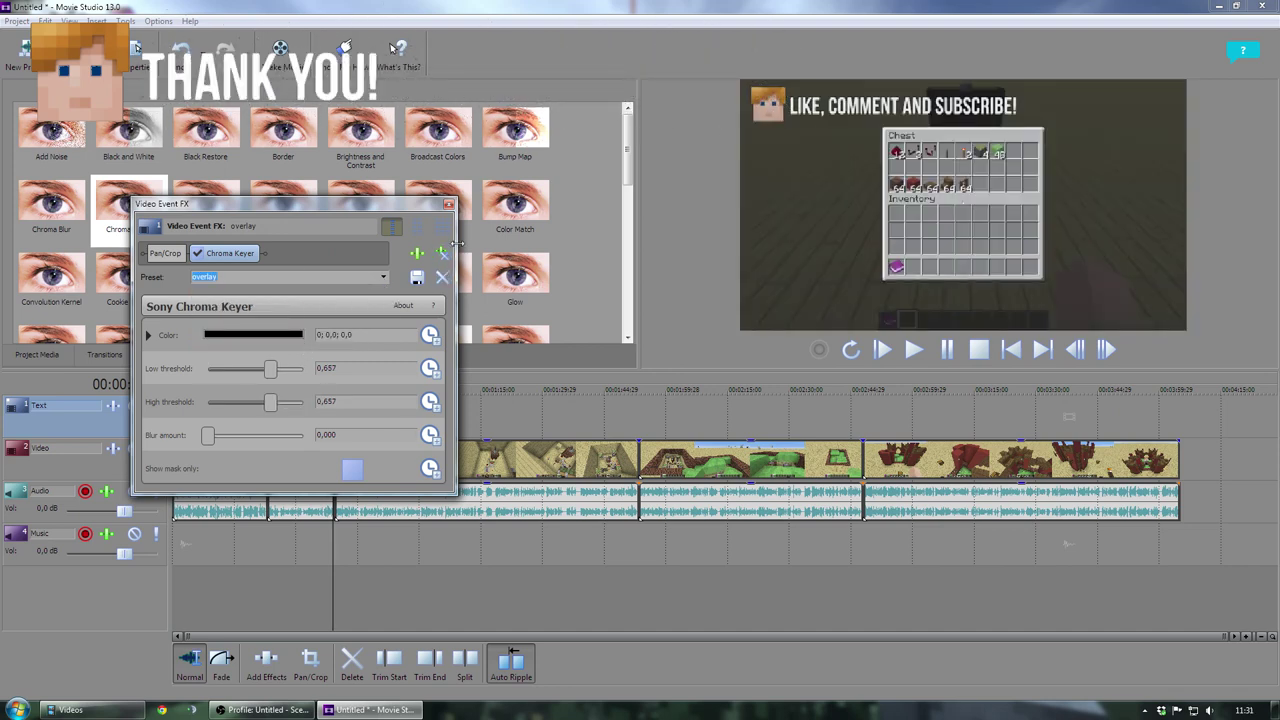
click(449, 206)
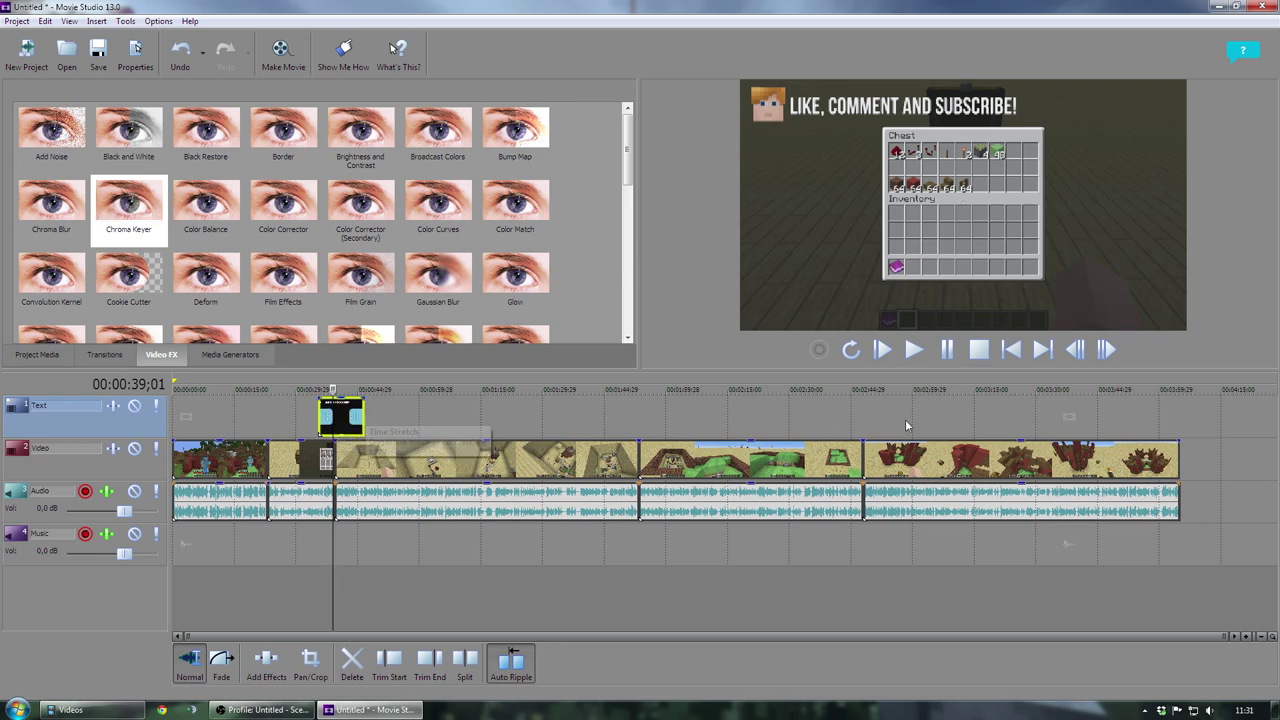
Step: Paste a copy of the overlay clip onto the Text track at 00:03:45;10 and preview it
click(1105, 405)
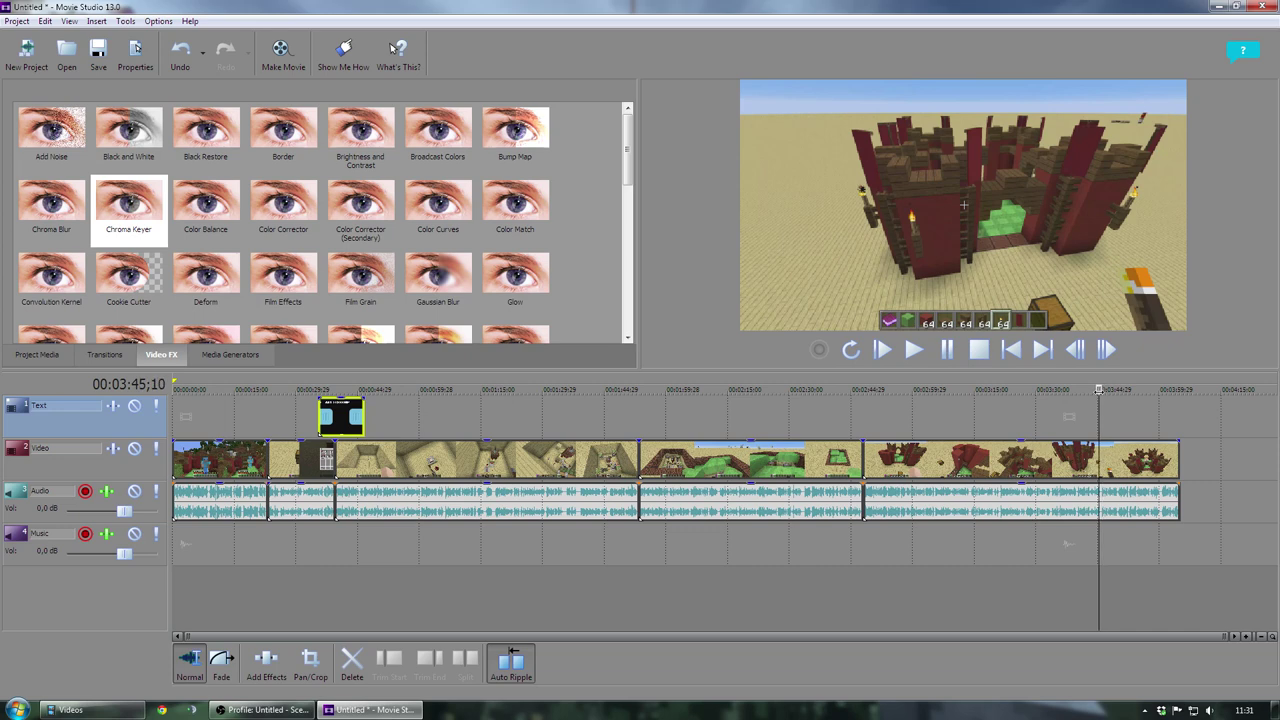
key(ctrl+v)
click(1098, 388)
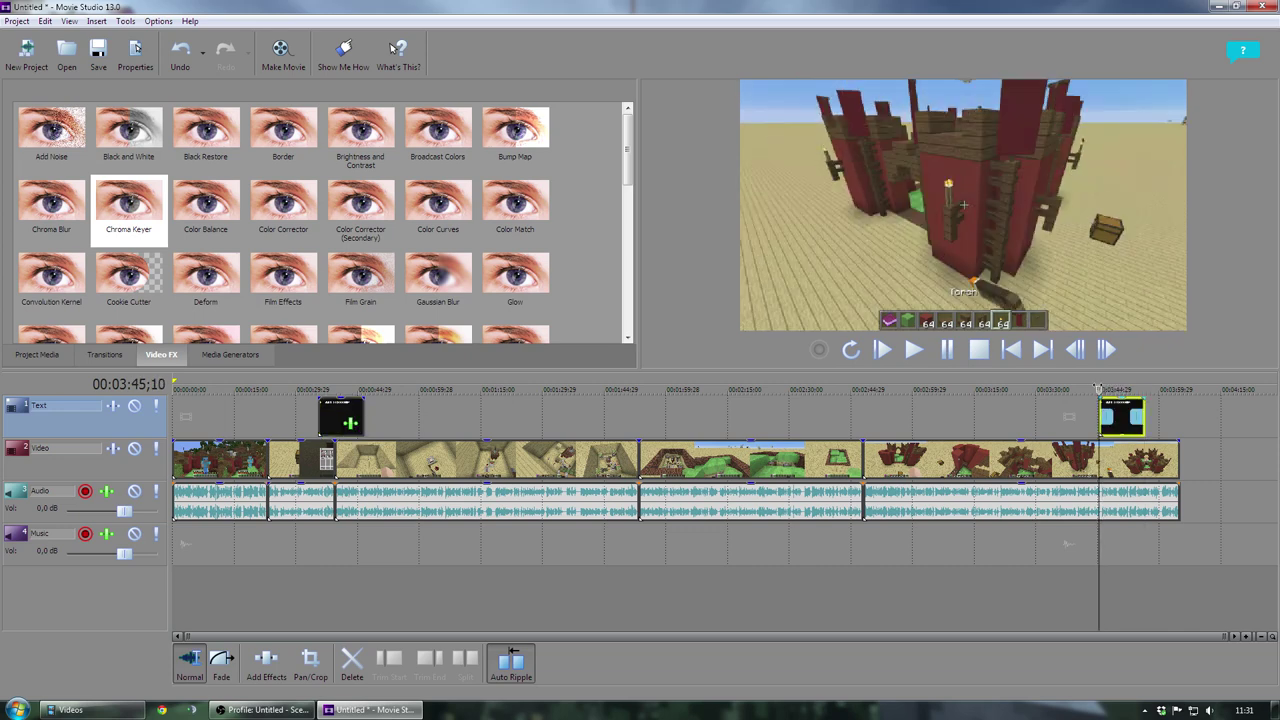
click(915, 349)
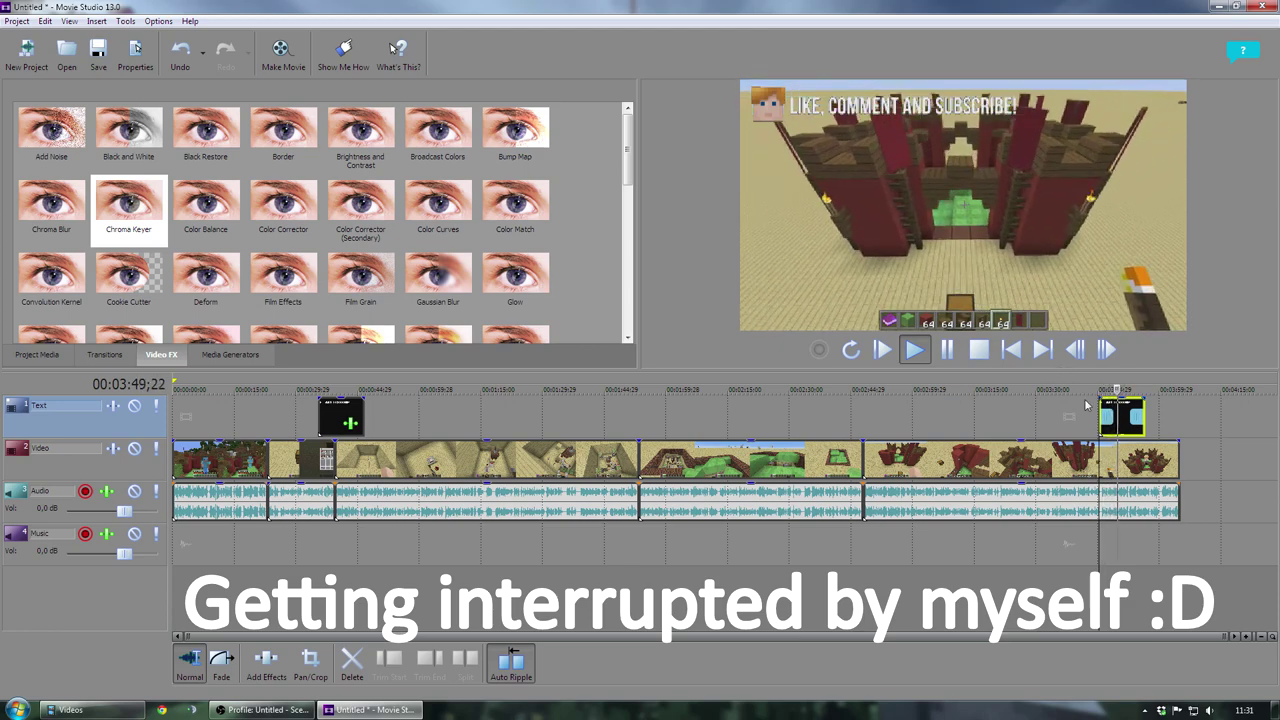
key(space)
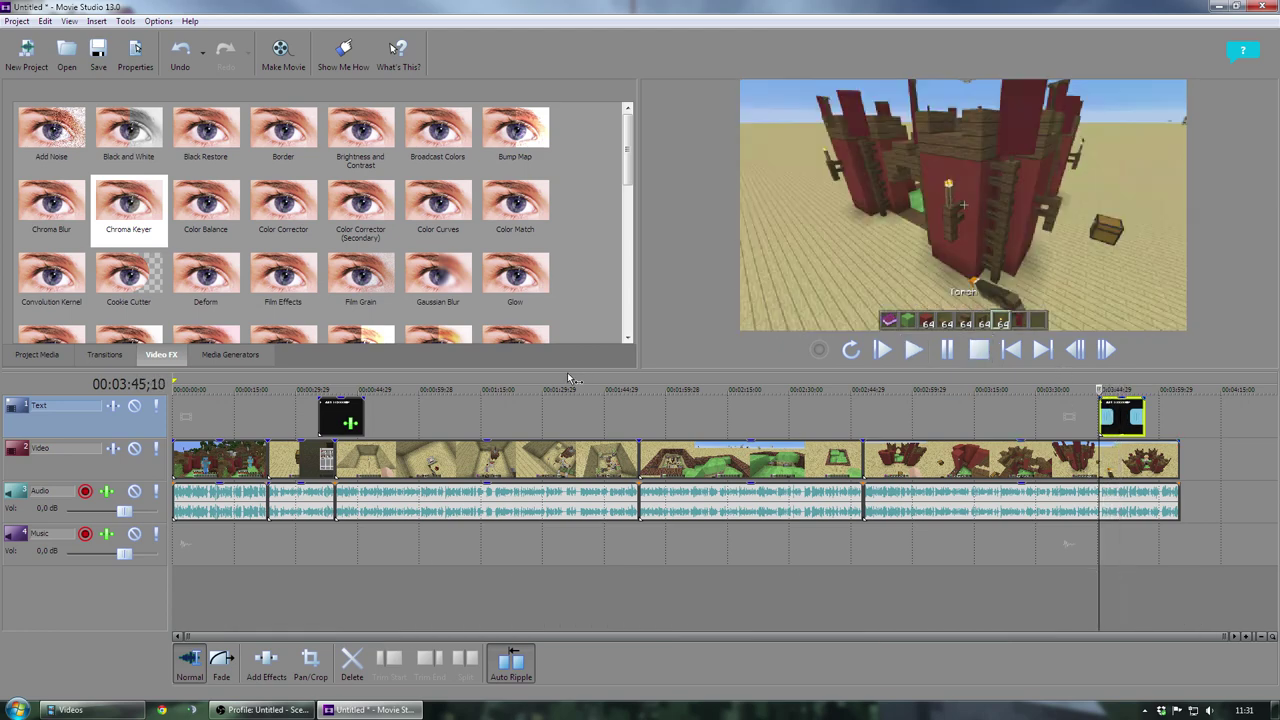
Step: Start making the movie for the hard drive, with advanced options and D:\Videos\Tutorials as the output folder
click(283, 55)
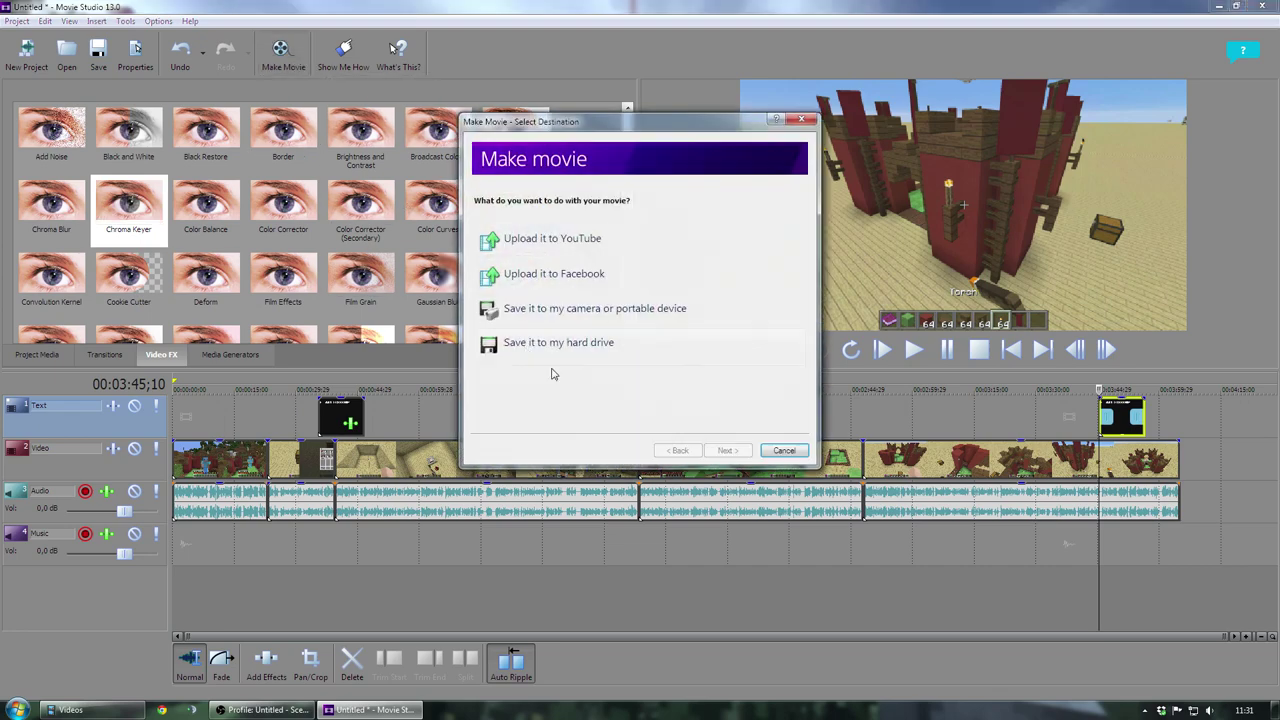
click(609, 345)
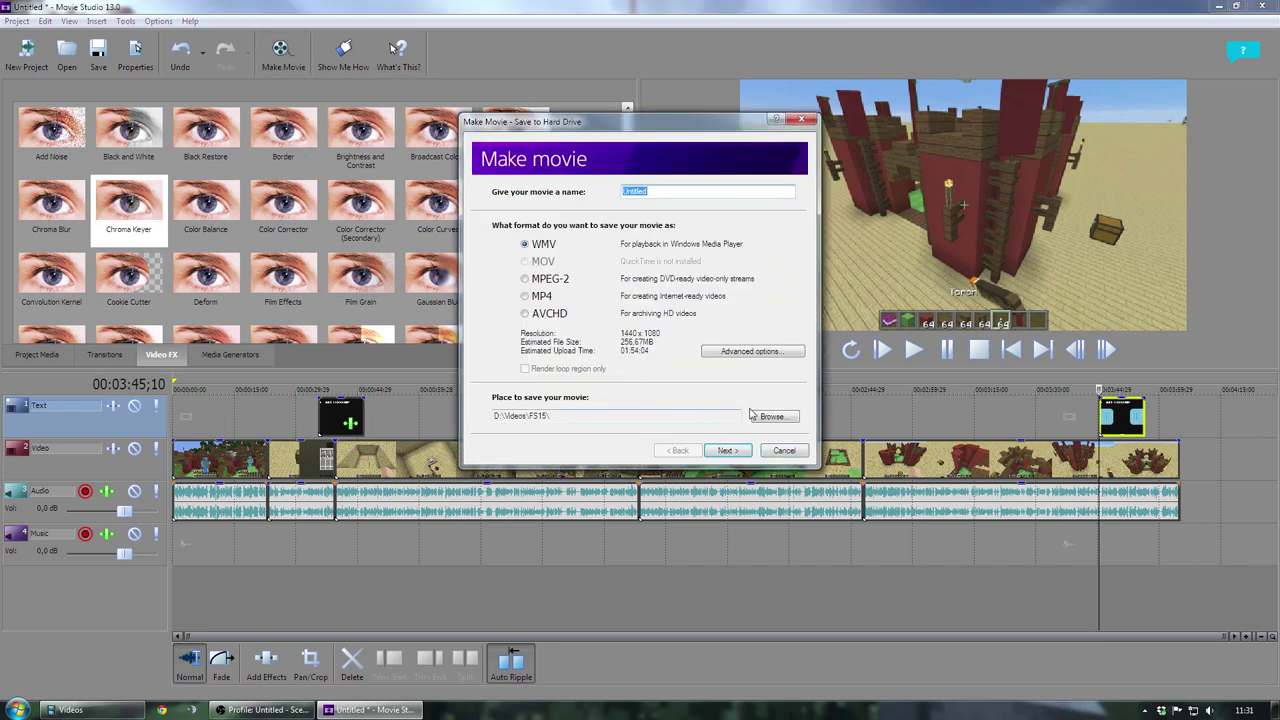
click(759, 359)
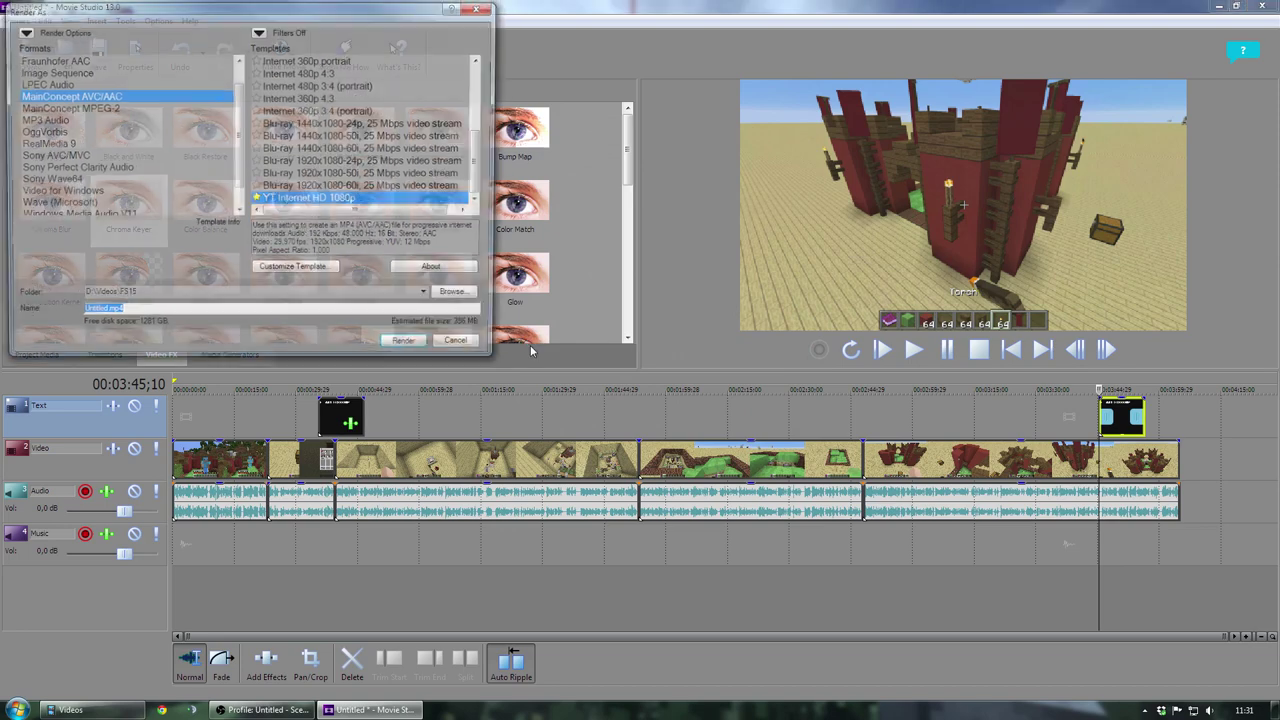
click(457, 297)
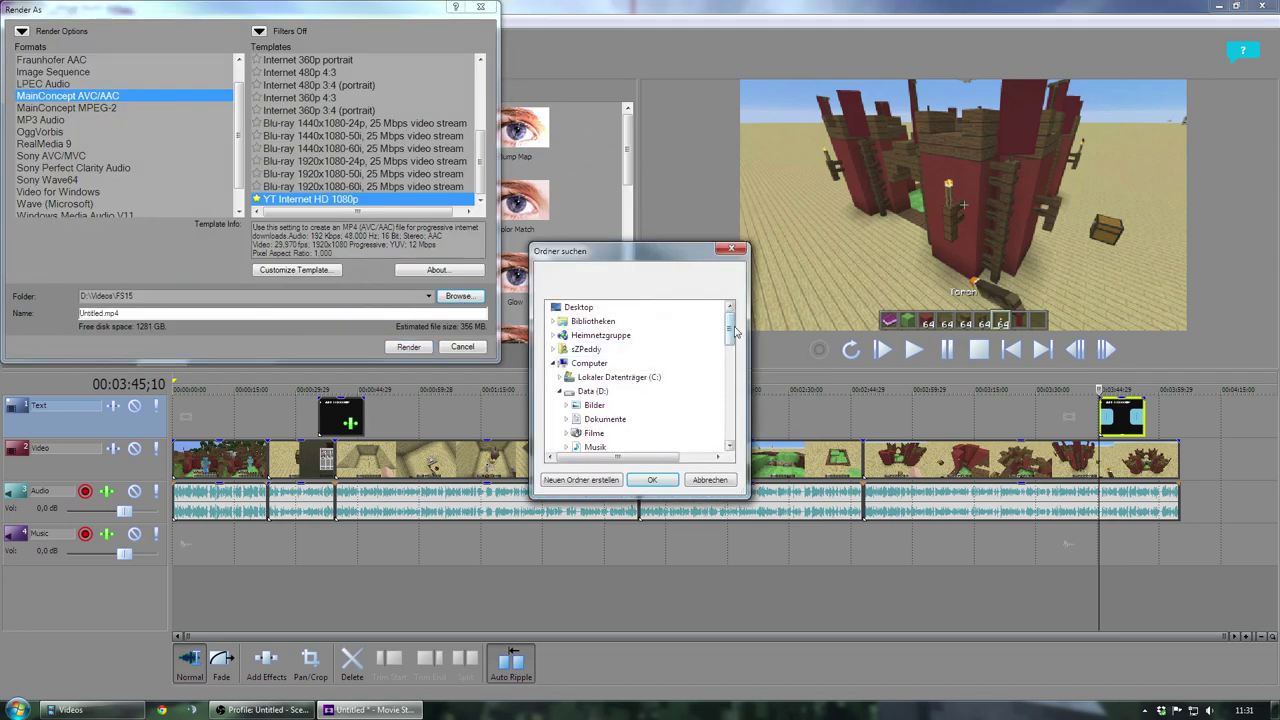
drag(735, 333, 742, 376)
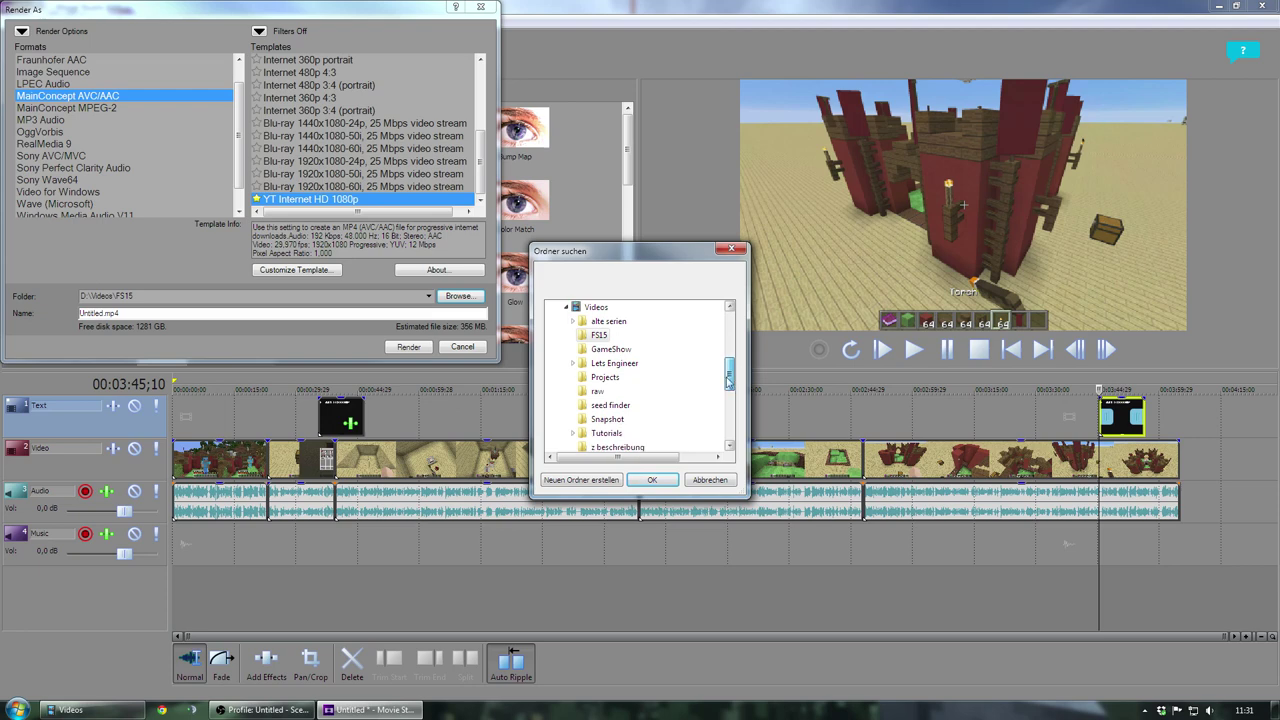
click(626, 436)
click(652, 480)
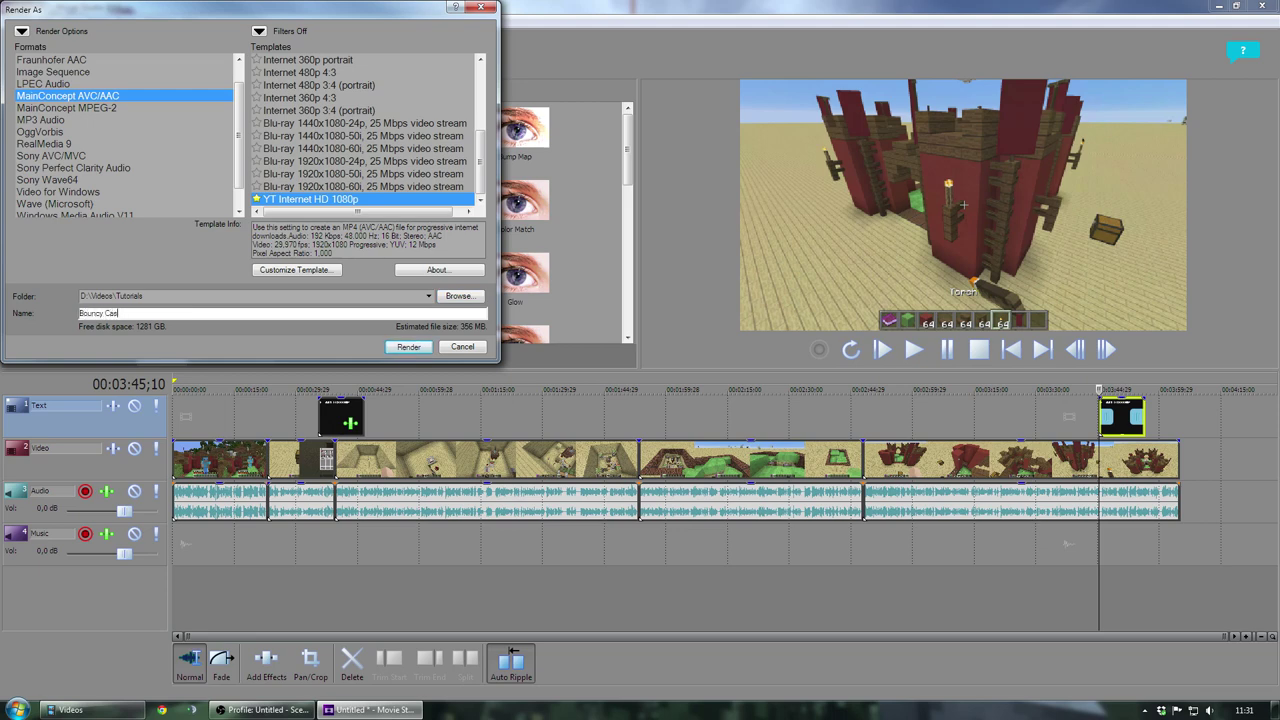
Step: Check the YT Internet HD 1080p template's custom settings and render the movie as Bouncy Castle [Tutorial].mp4
text(I)
click(296, 270)
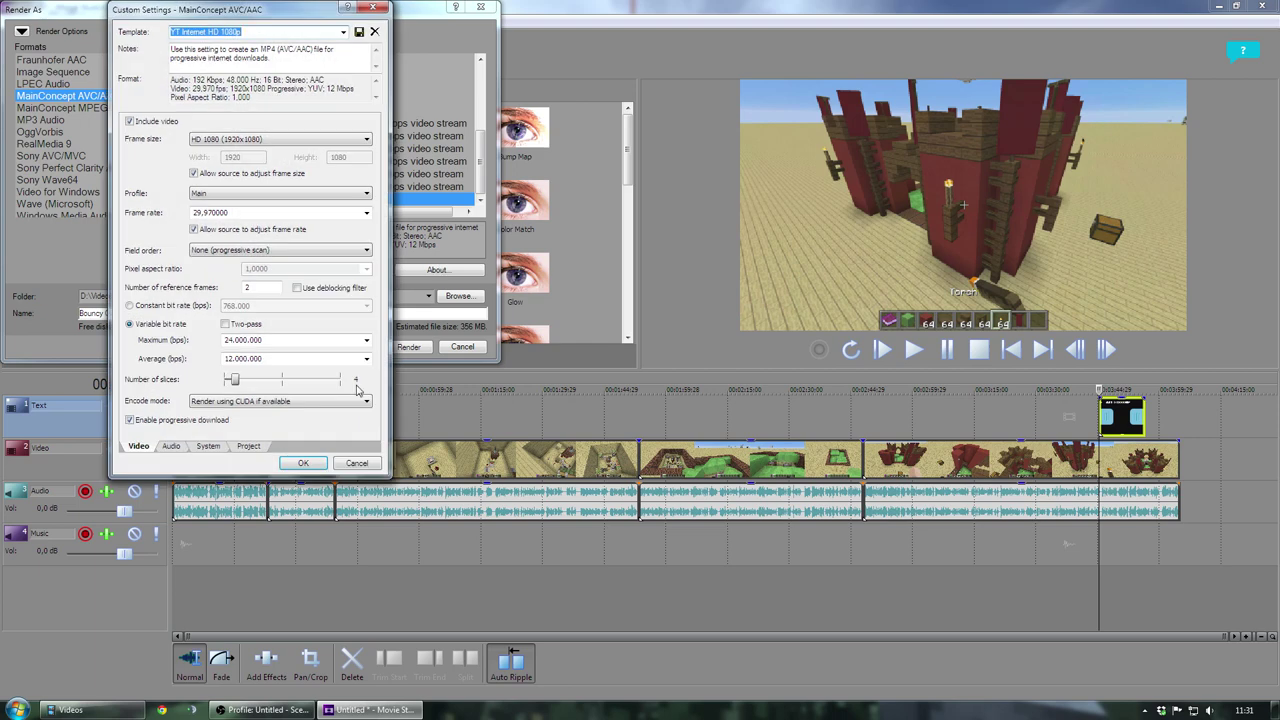
click(305, 463)
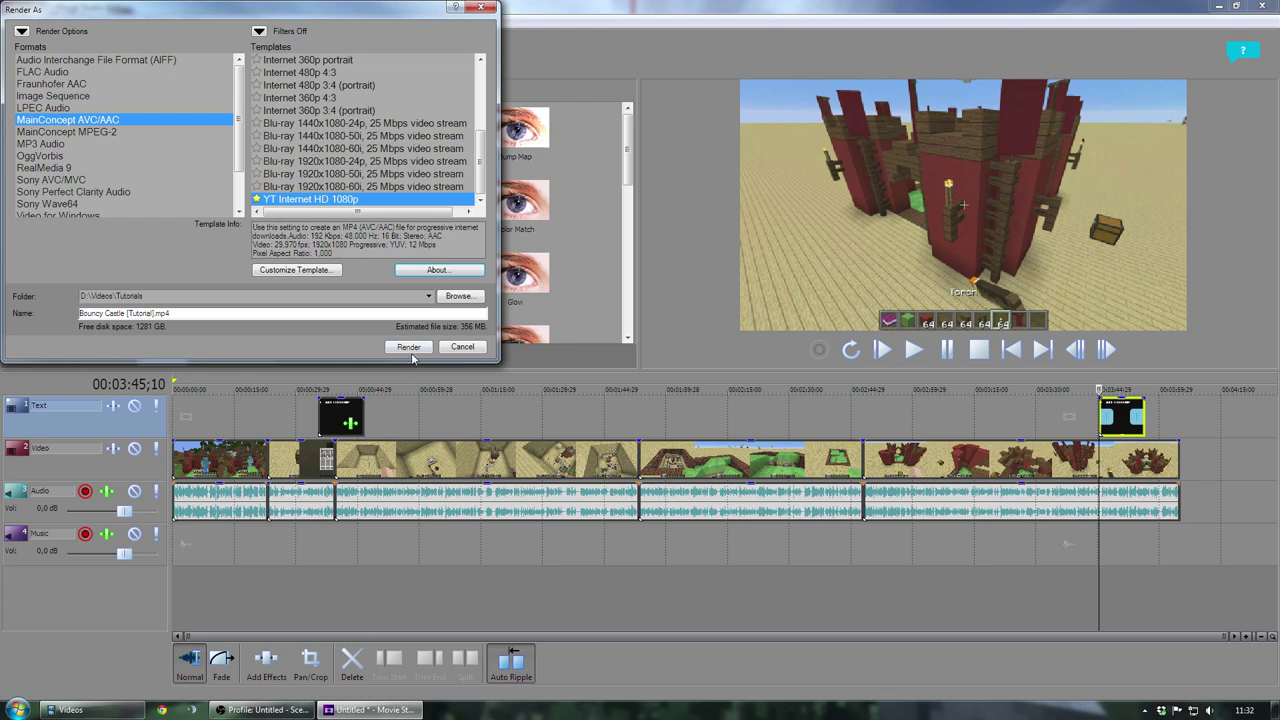
click(408, 350)
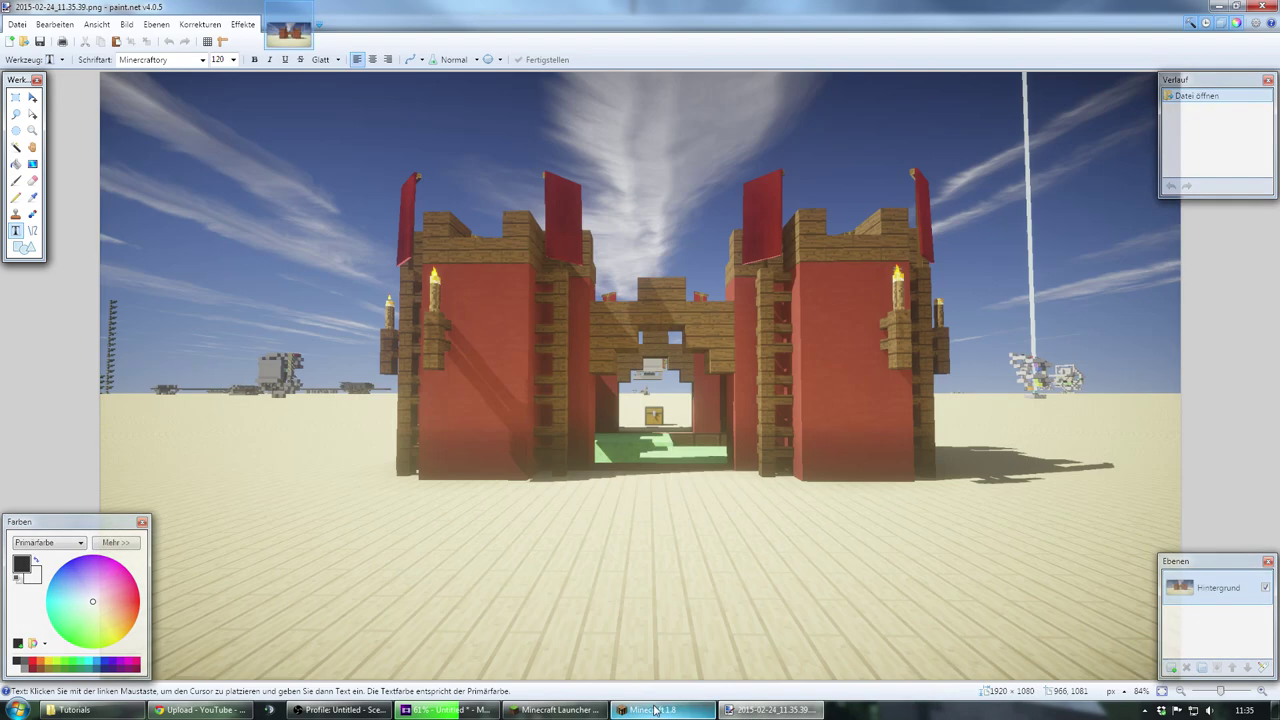
Step: Close the Minecraft 1.8 and Minecraft Launcher windows
right_click(651, 709)
click(655, 679)
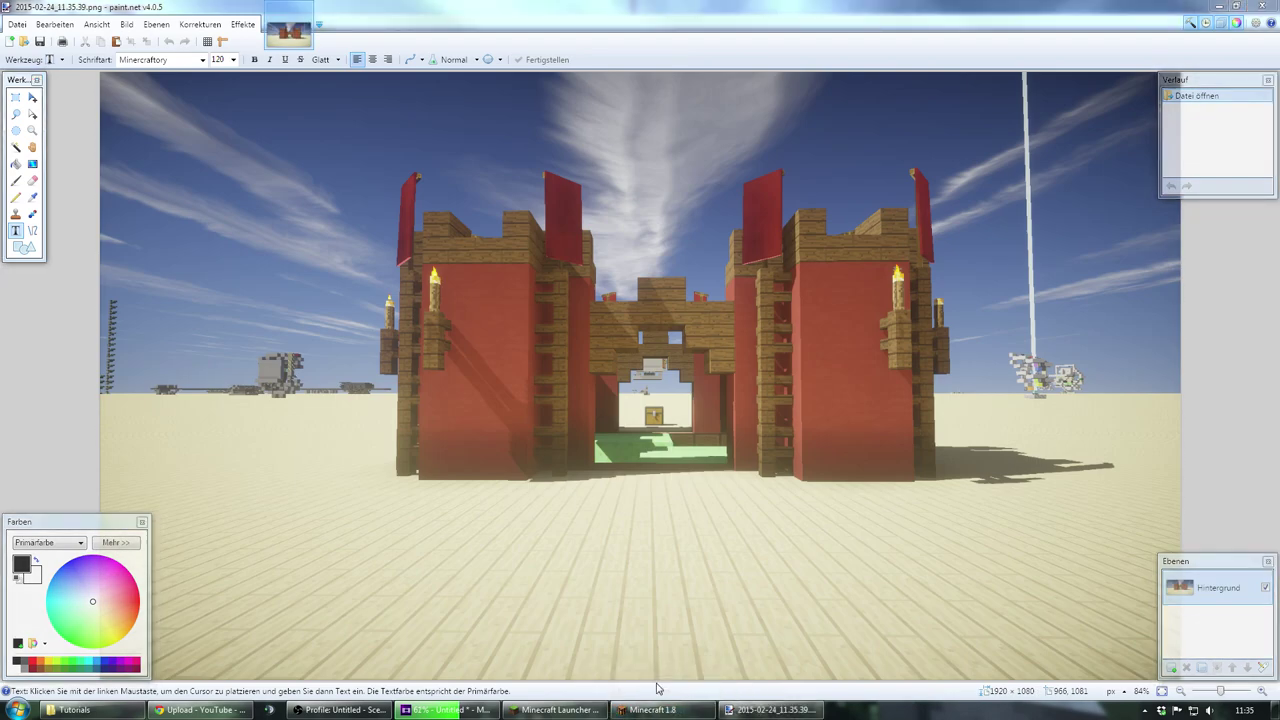
right_click(562, 709)
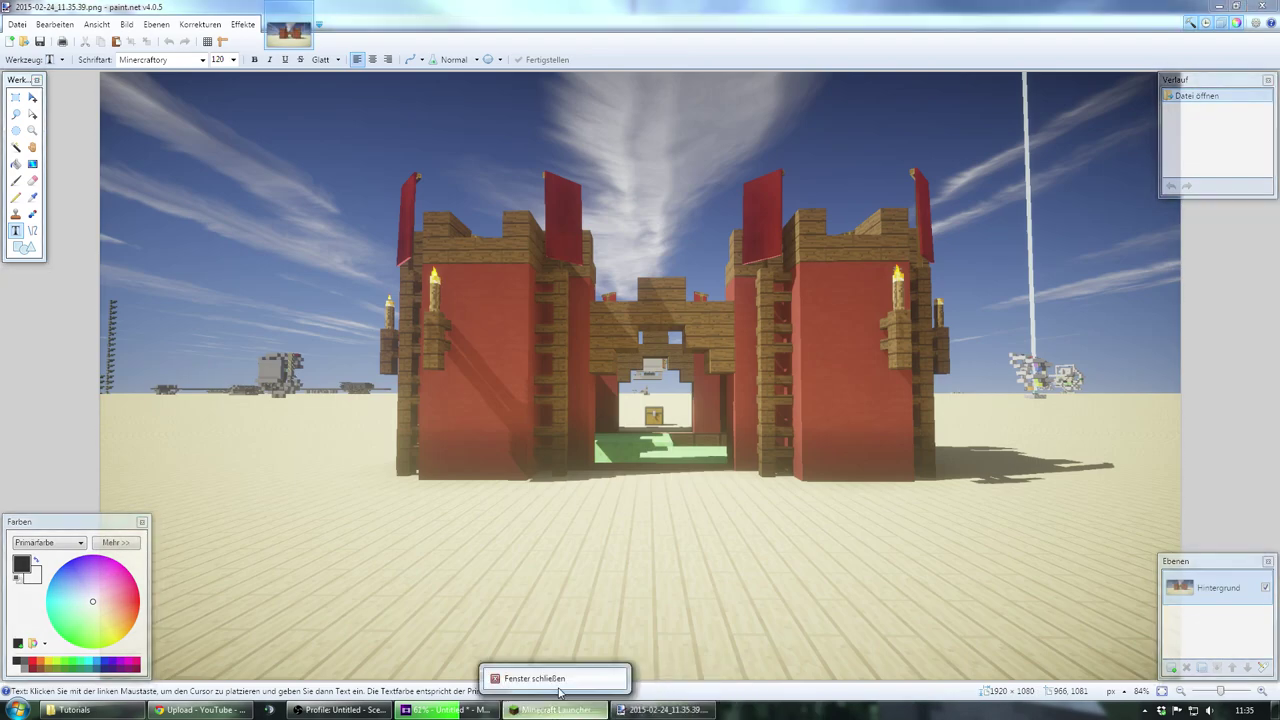
click(557, 677)
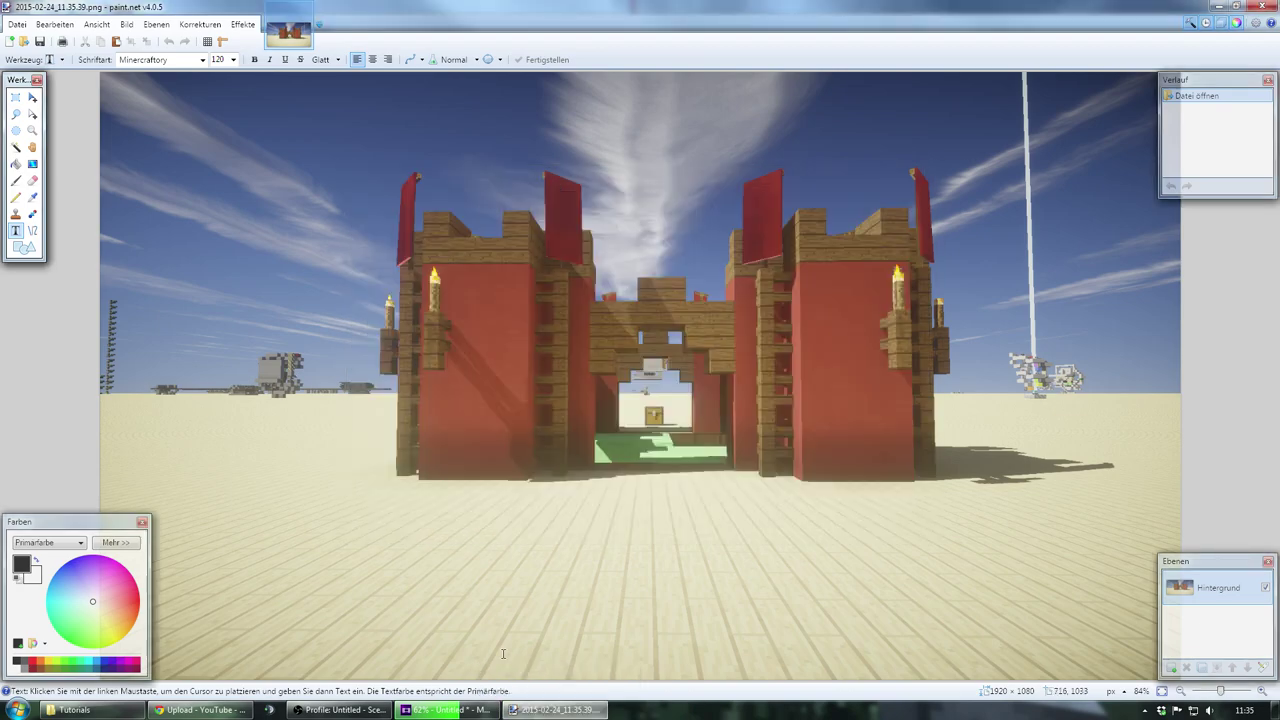
Step: Import the tutorial image from the z Images folder into the castle screenshot in paint.net as added layers
scroll(526, 642, down, 3)
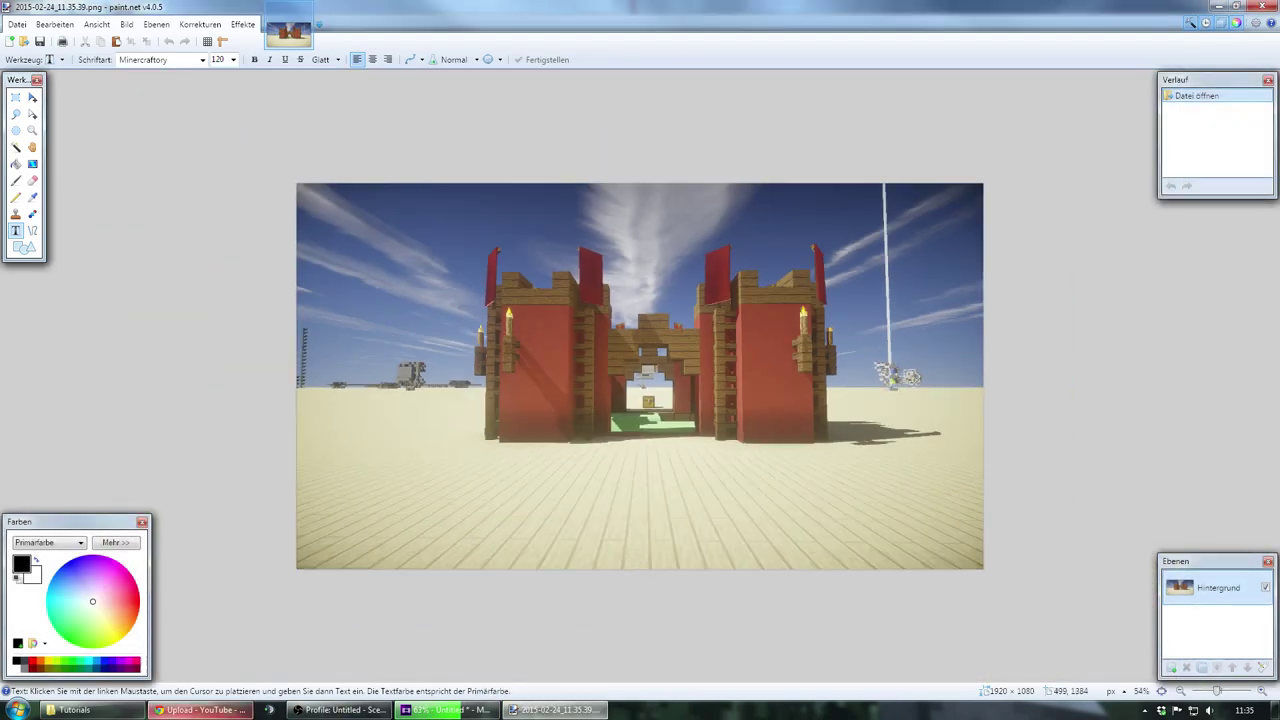
click(83, 710)
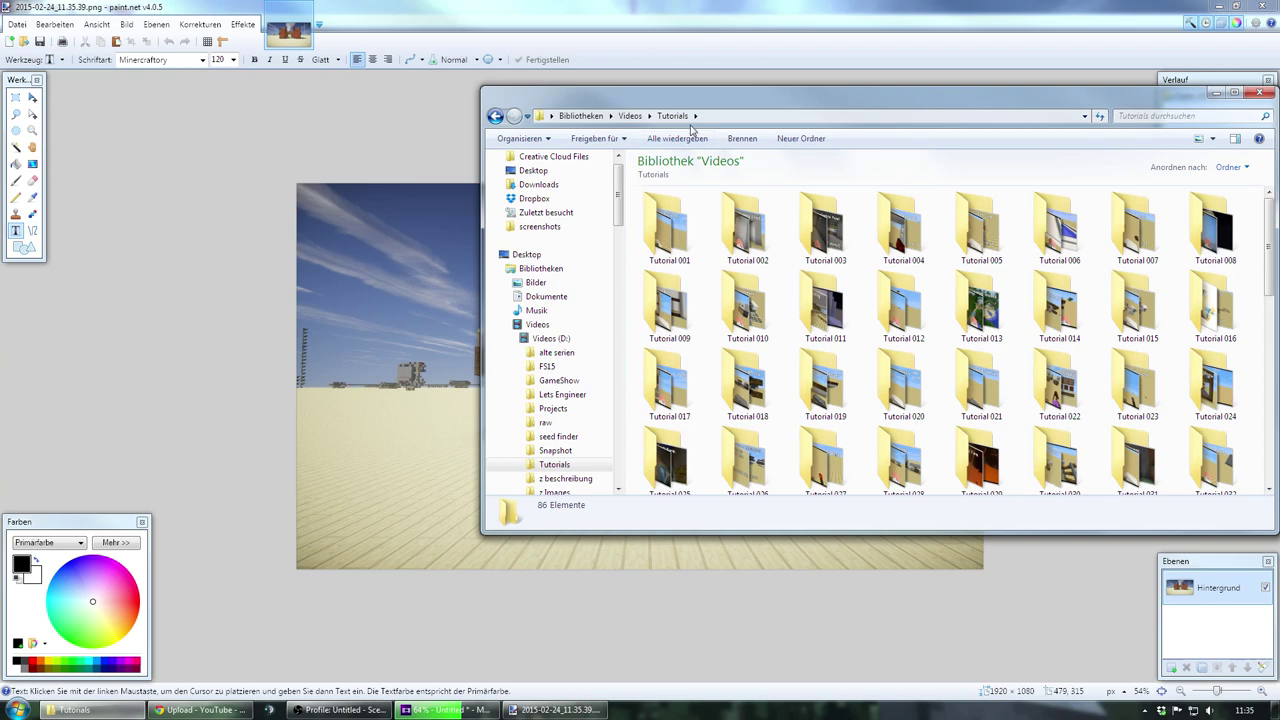
click(652, 116)
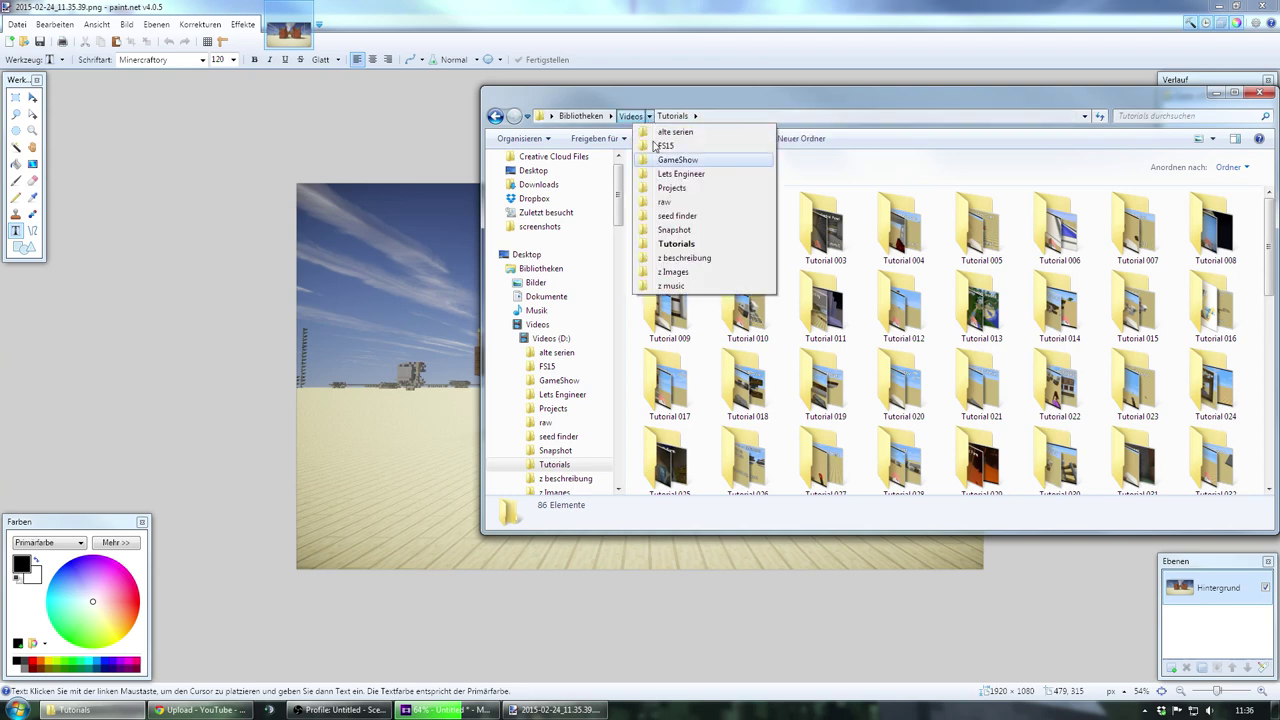
click(680, 272)
scroll(690, 290, down, 3)
mouse_move(981, 395)
mouse_down()
mouse_move(993, 398)
mouse_move(418, 417)
mouse_up()
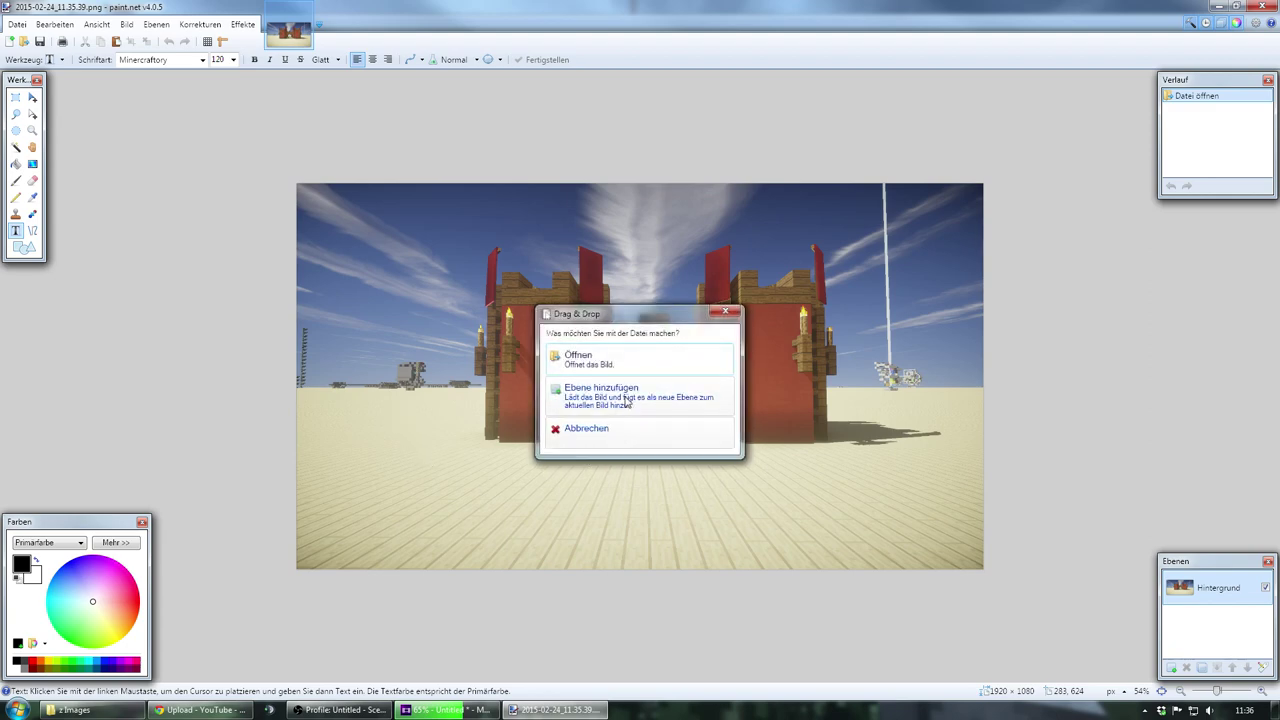
click(628, 403)
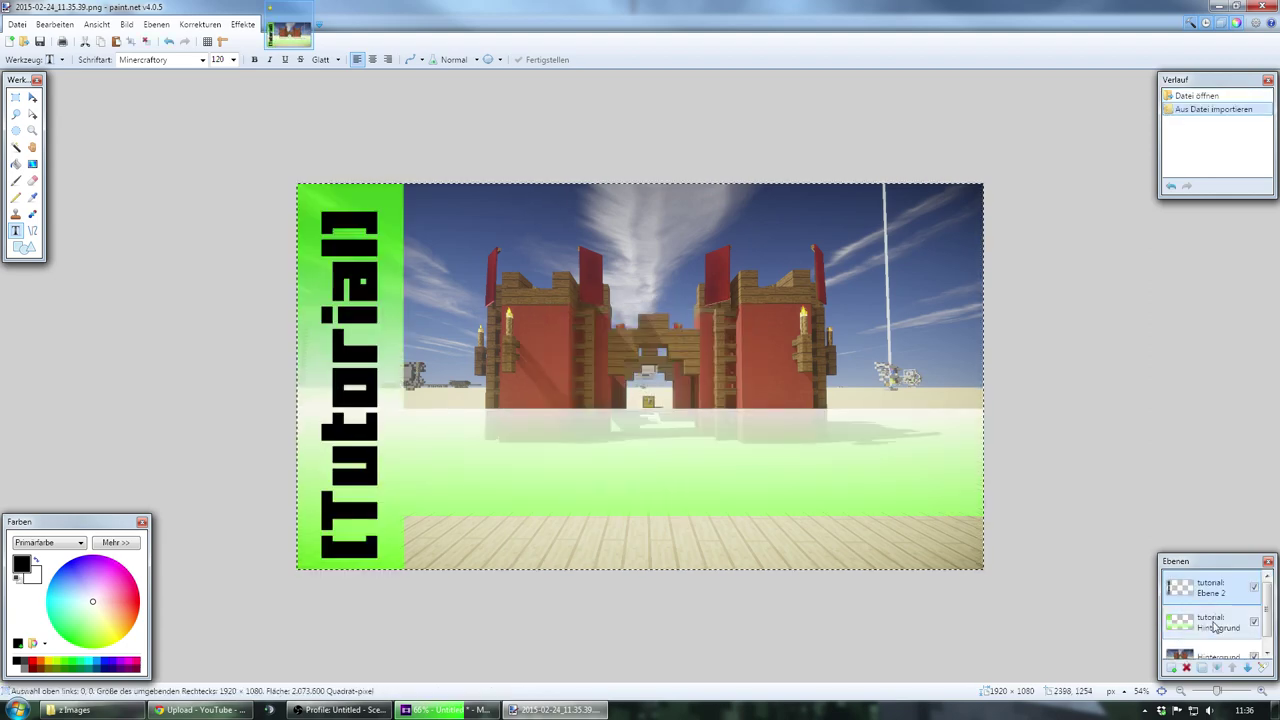
Step: Lower the opacity of the "tutorial: Hintergrund" layer so the green bands become semi-transparent
click(1212, 622)
double_click(1212, 622)
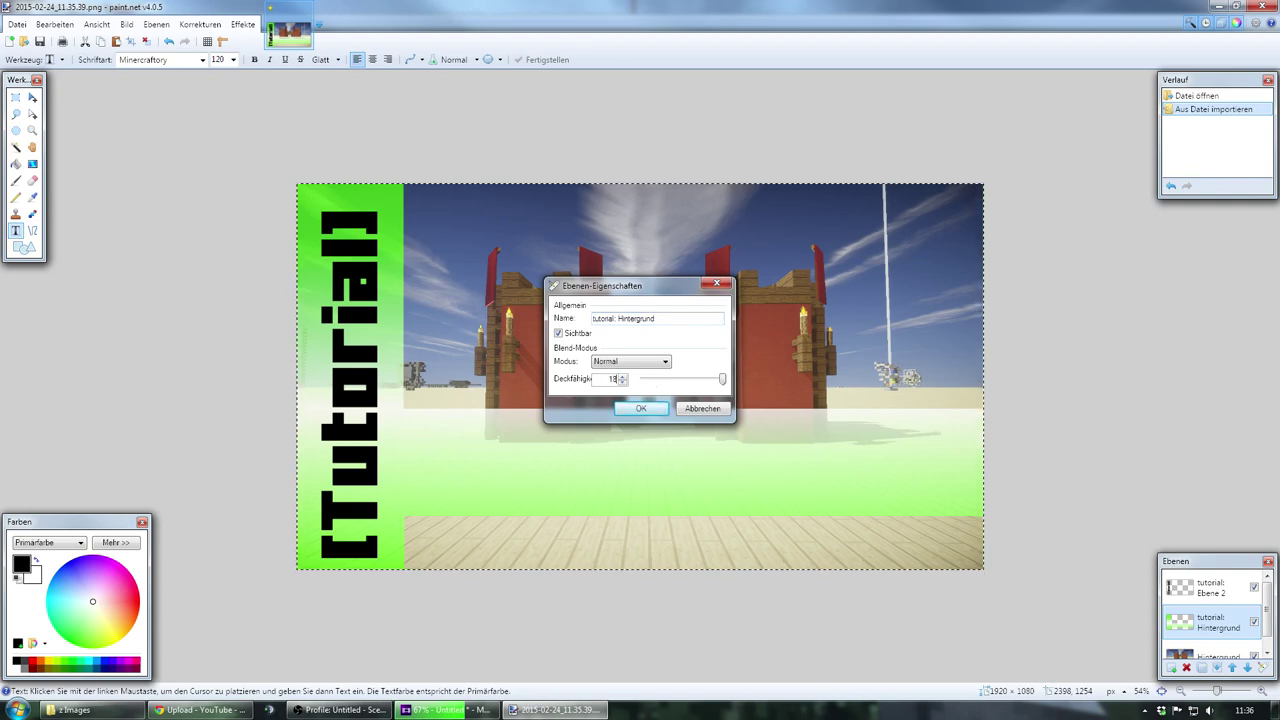
click(650, 410)
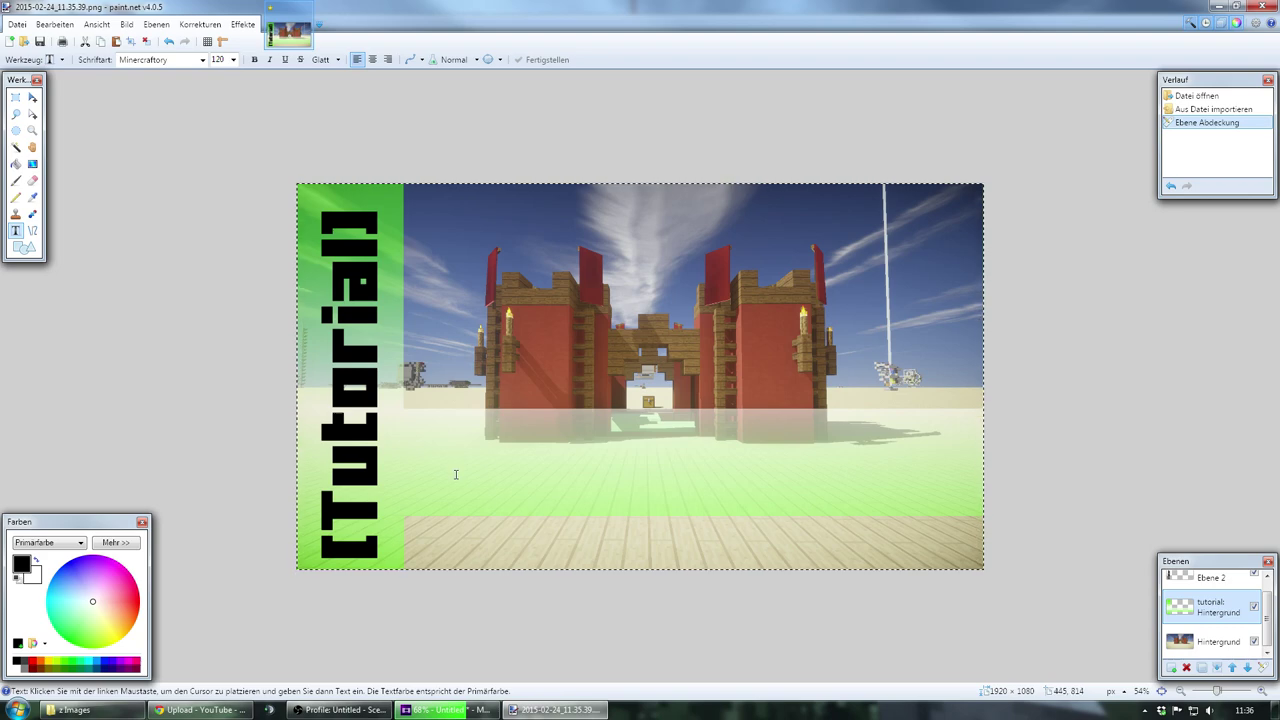
click(407, 412)
text(B)
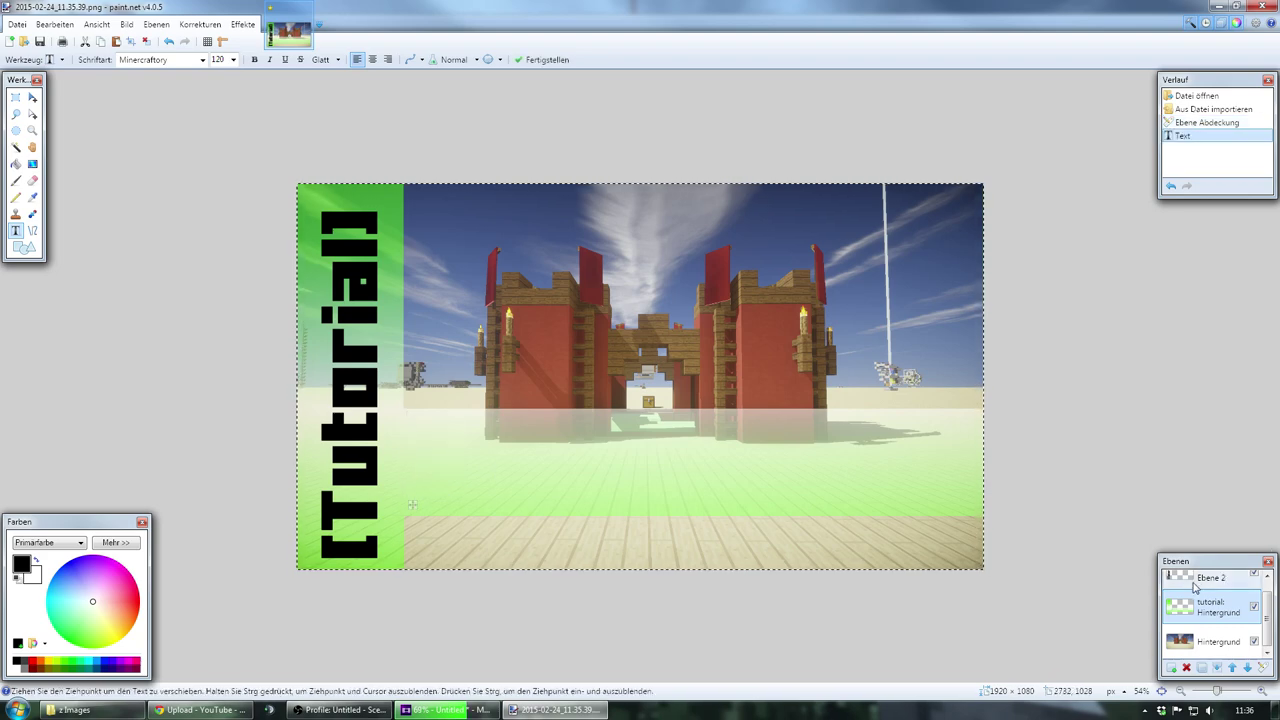
key(Escape)
Step: Add the text "Bouncy Castle" across the green horizontal band on the "tutorial: Ebene 2" layer and nudge it into position
click(412, 418)
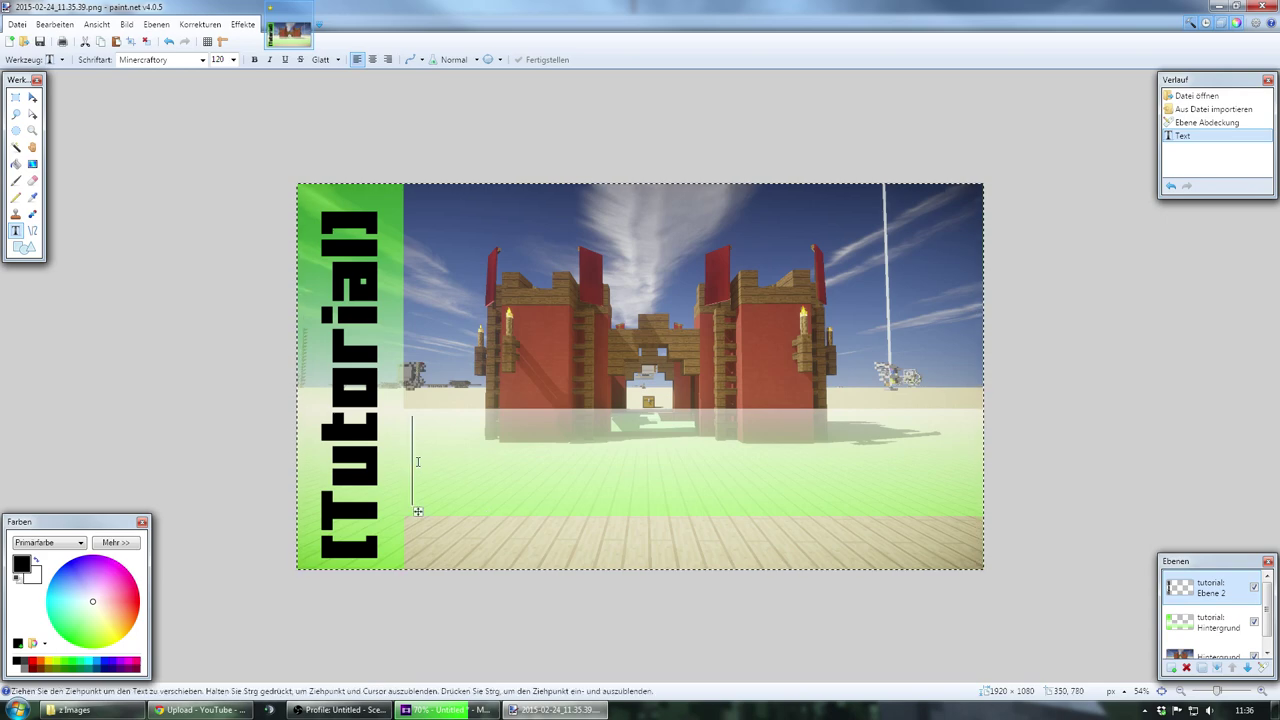
text(Bounc)
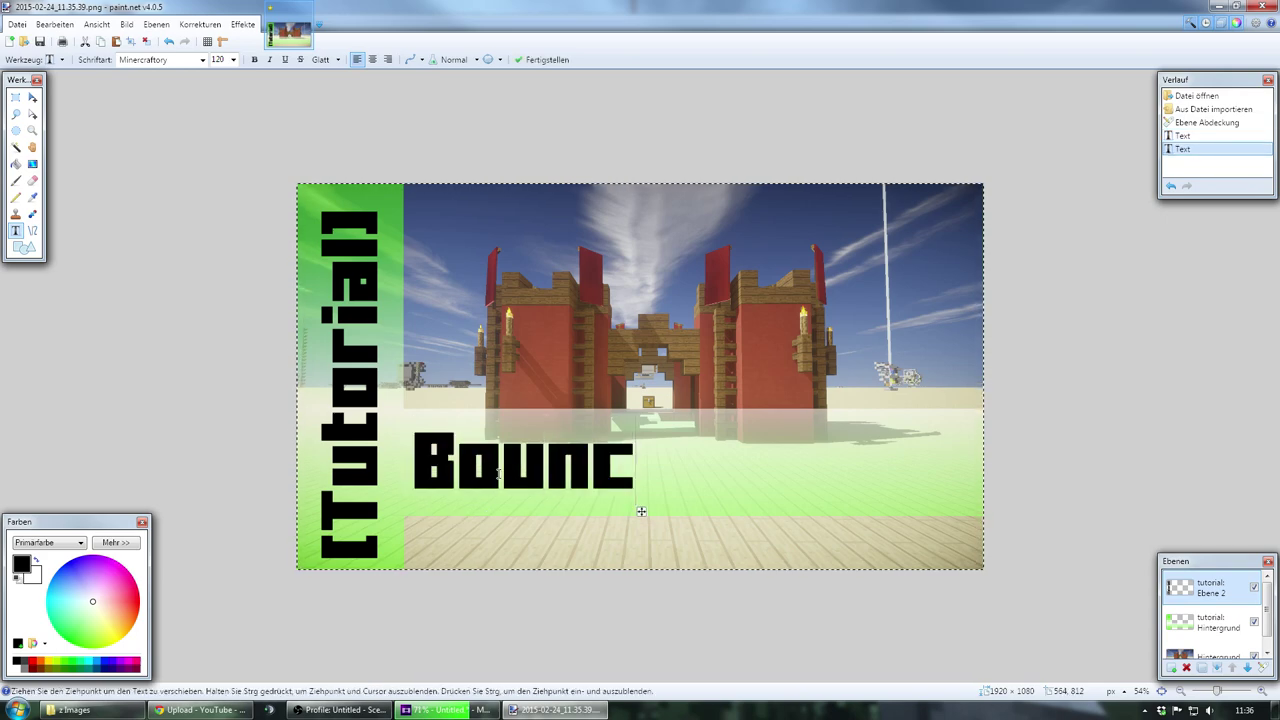
text(y Castle)
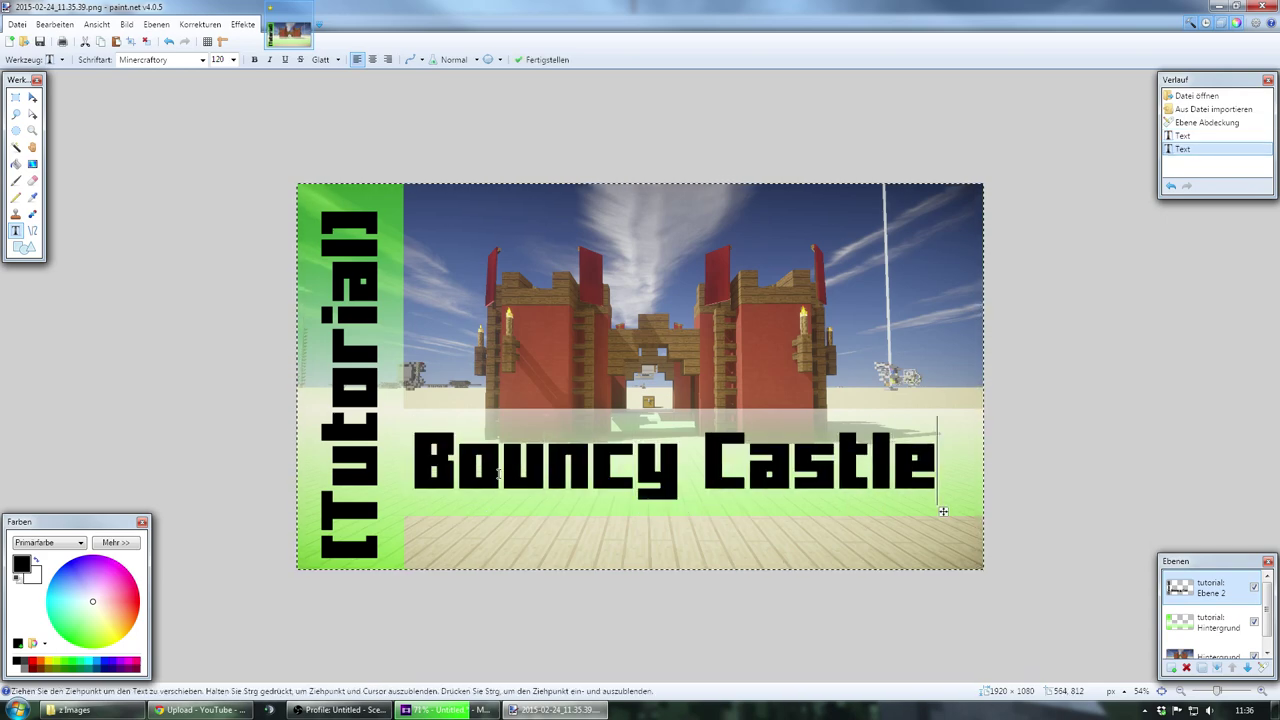
drag(943, 510, 935, 512)
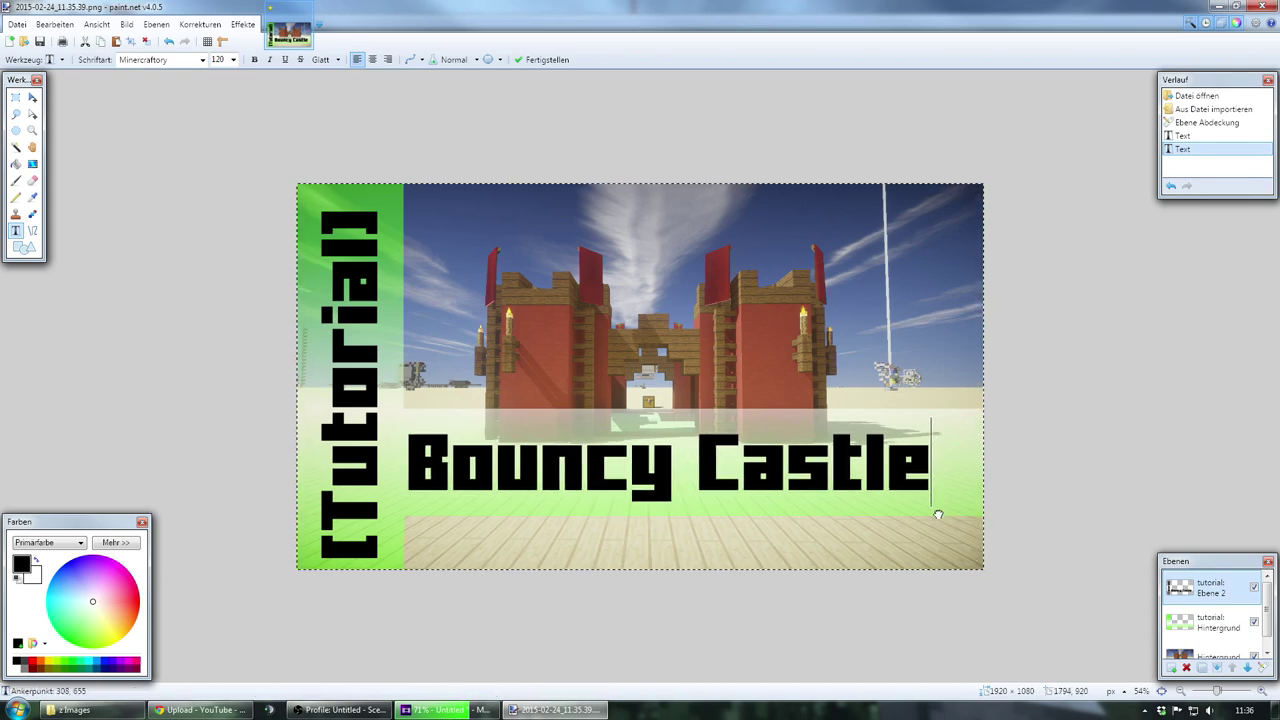
Step: Save the thumbnail as a flattened image with automatically detected bit depth
scroll(954, 512, down, 5)
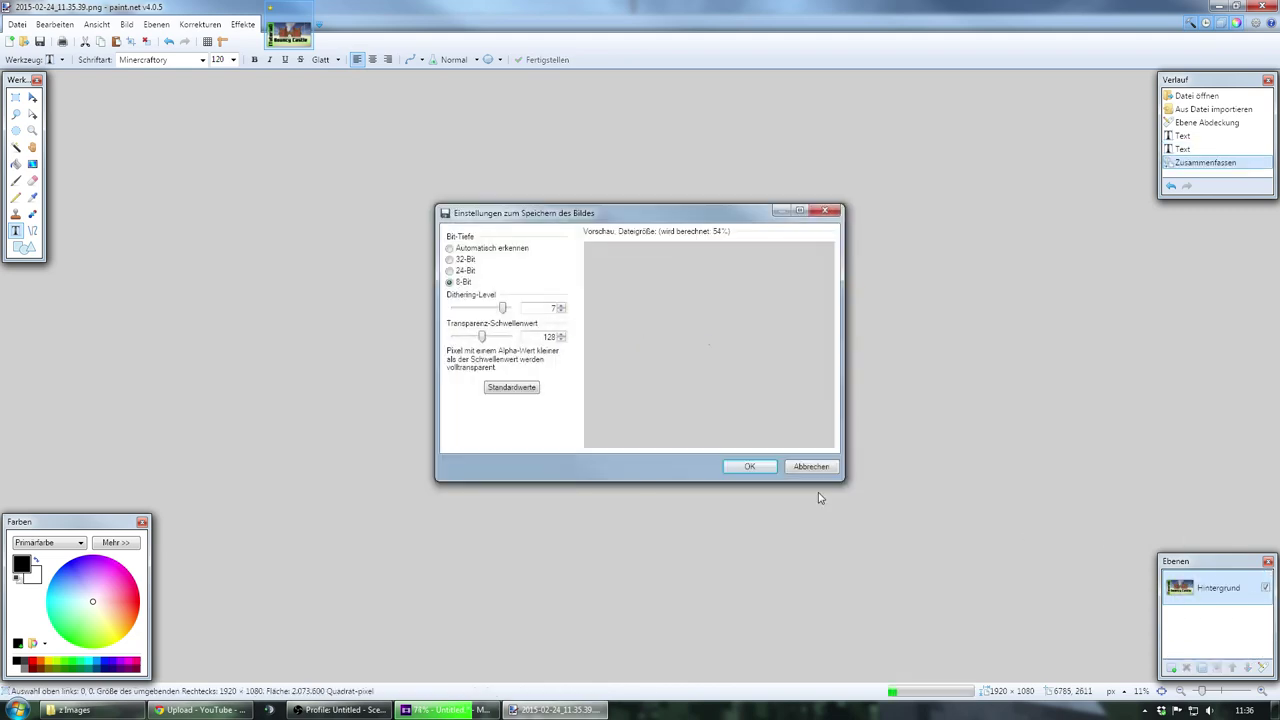
click(450, 249)
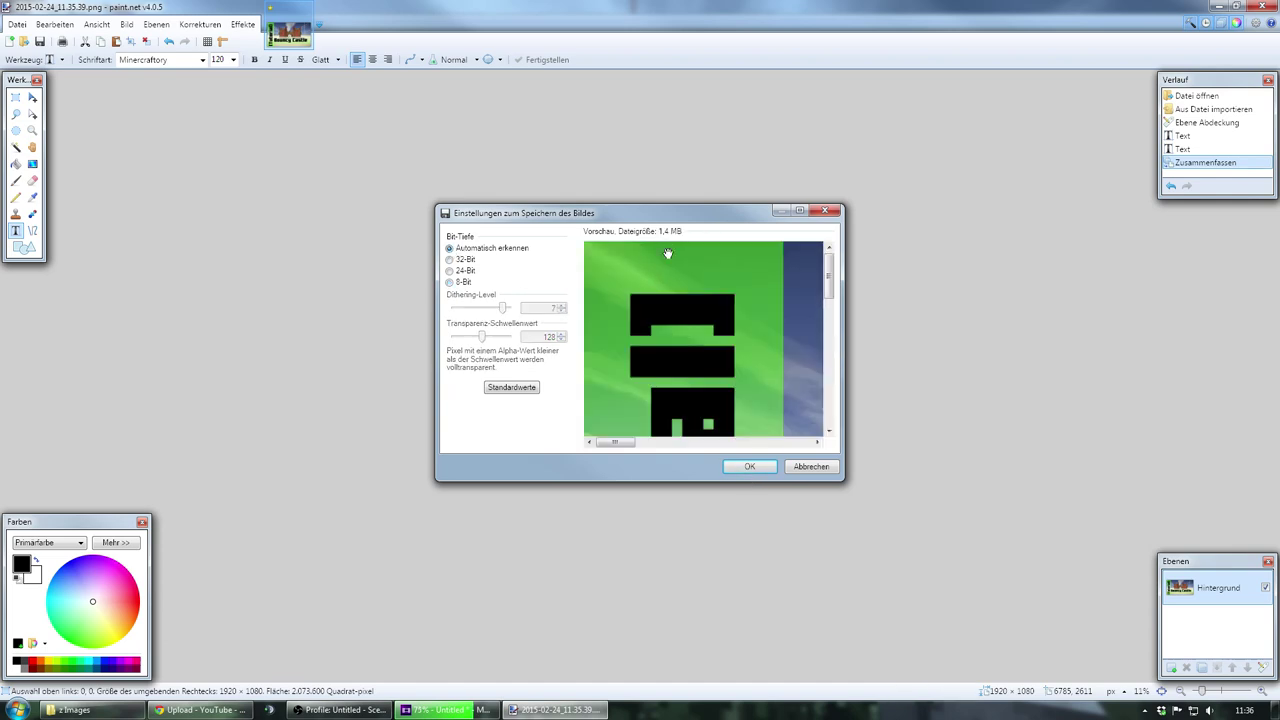
click(768, 469)
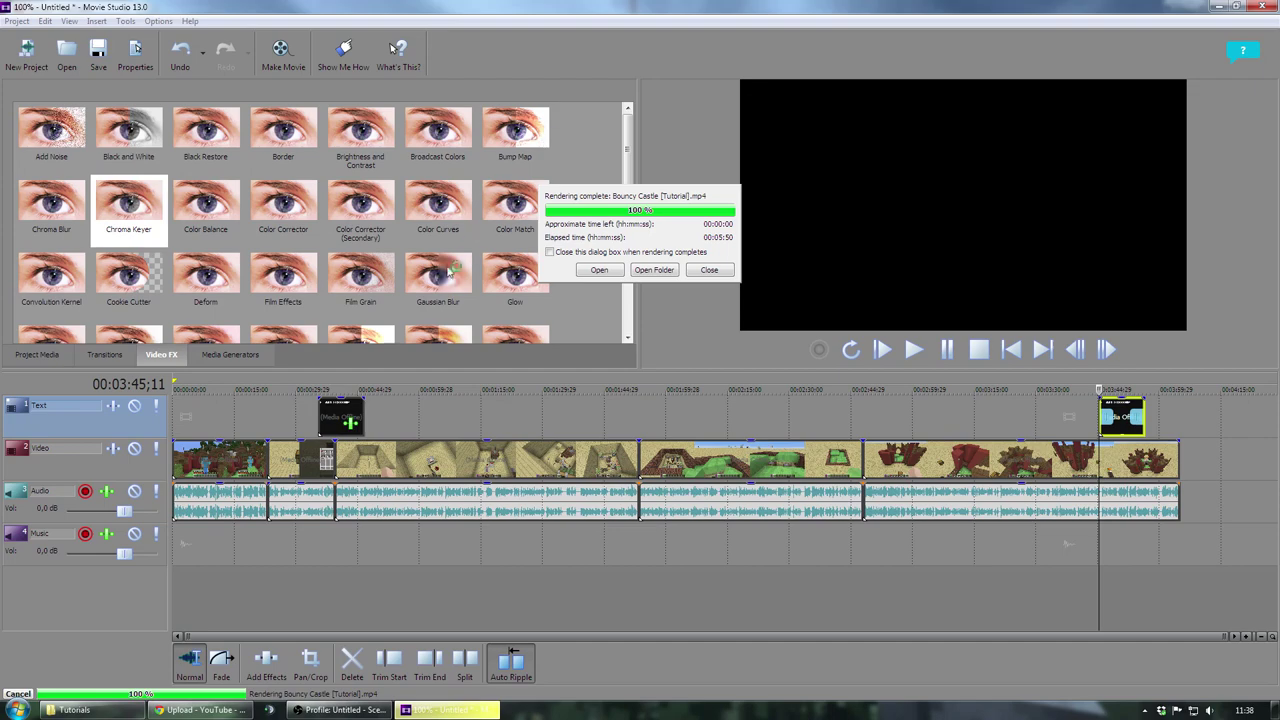
Step: Switch to the YouTube upload page in Chrome and upload Bouncy Castle [Tutorial].mp4 from the Tutorials folder
click(200, 709)
click(90, 709)
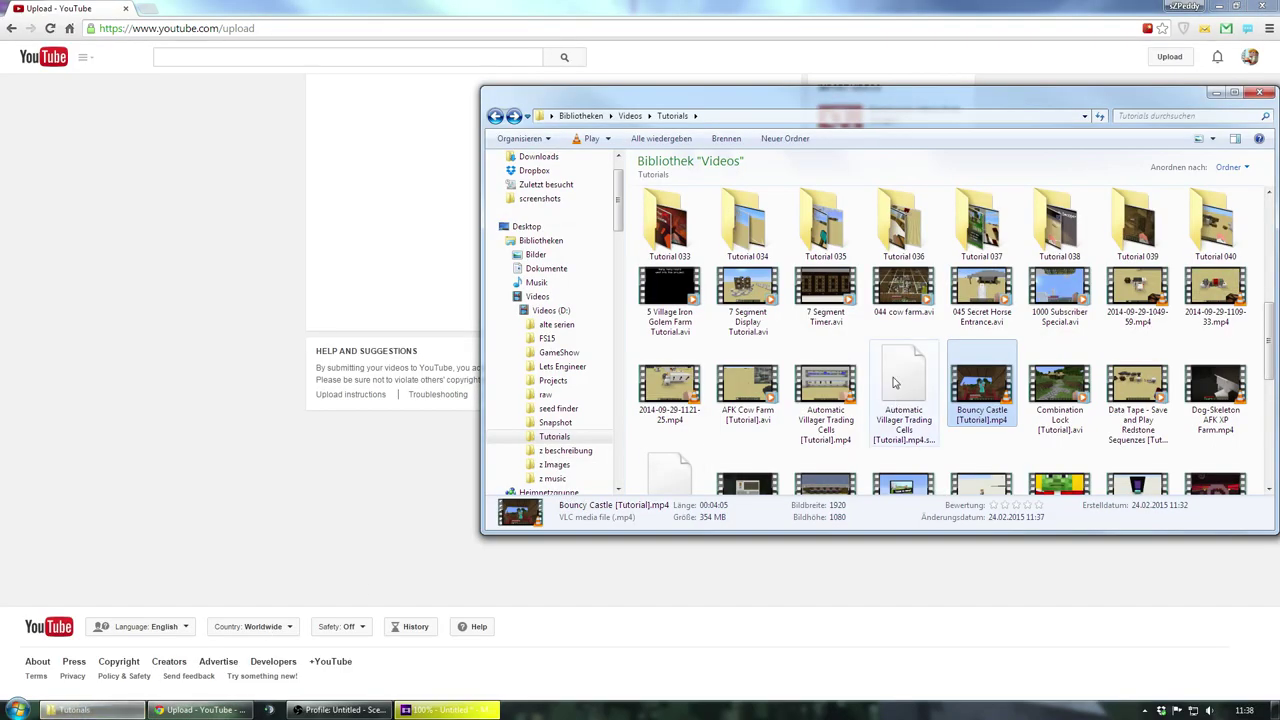
drag(980, 387, 400, 224)
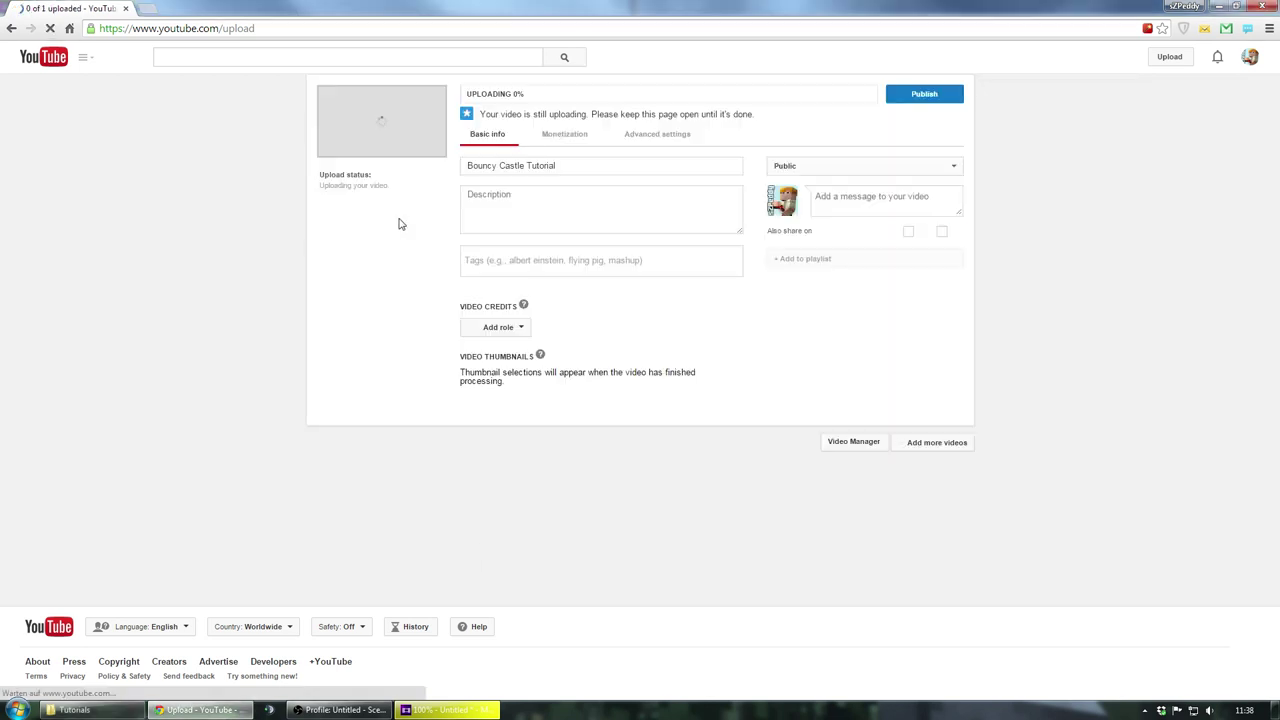
Step: Set the video's privacy to Scheduled and change its title to "Bouncy Castle [Tutorial]"
click(818, 168)
click(814, 210)
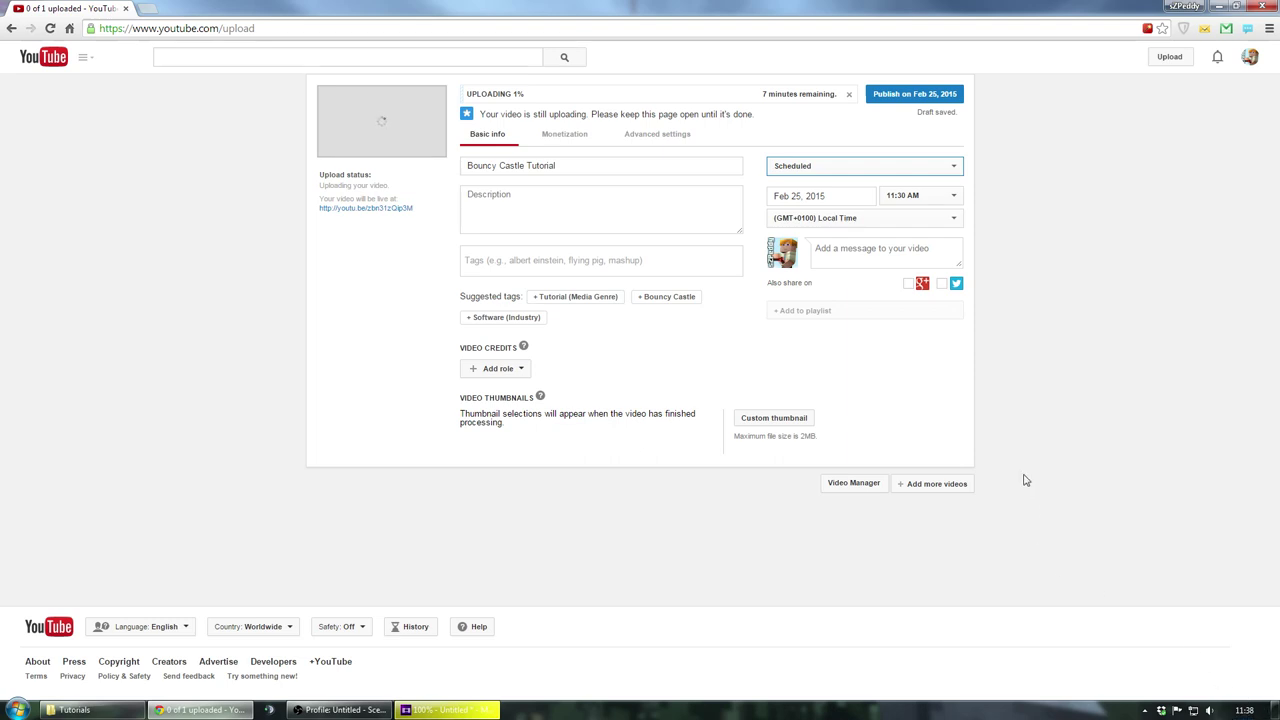
click(529, 166)
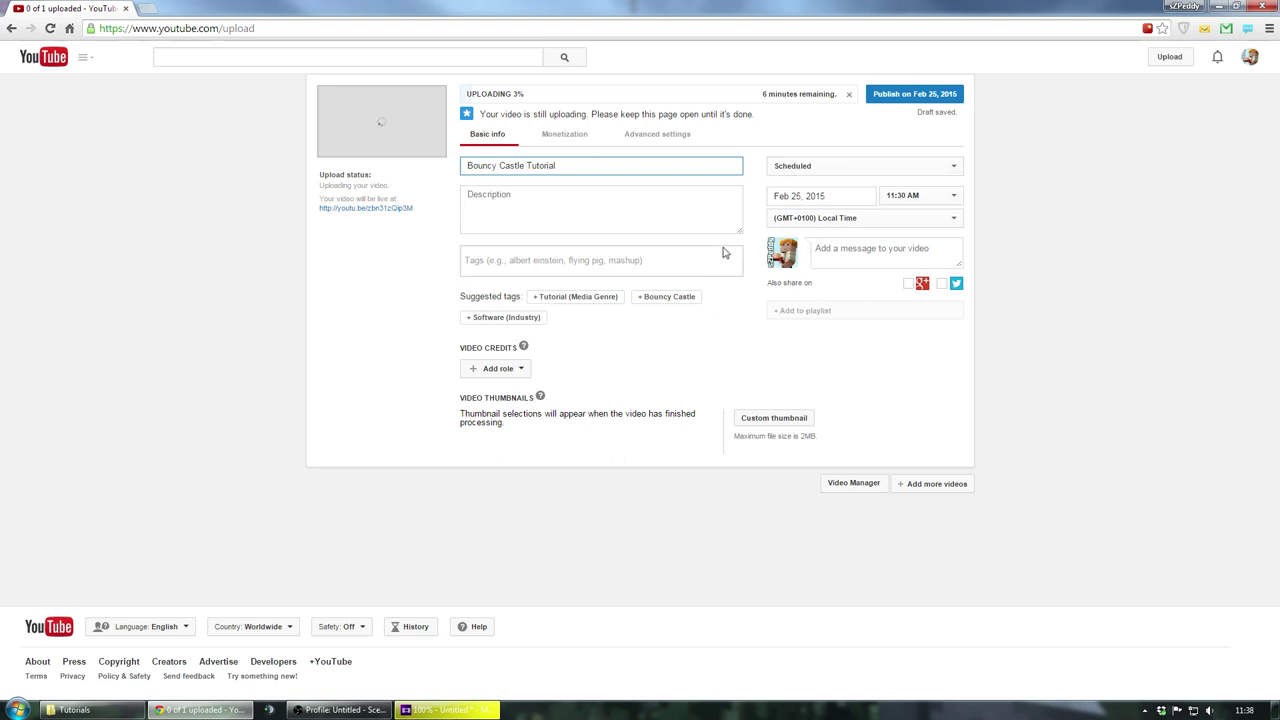
text([)
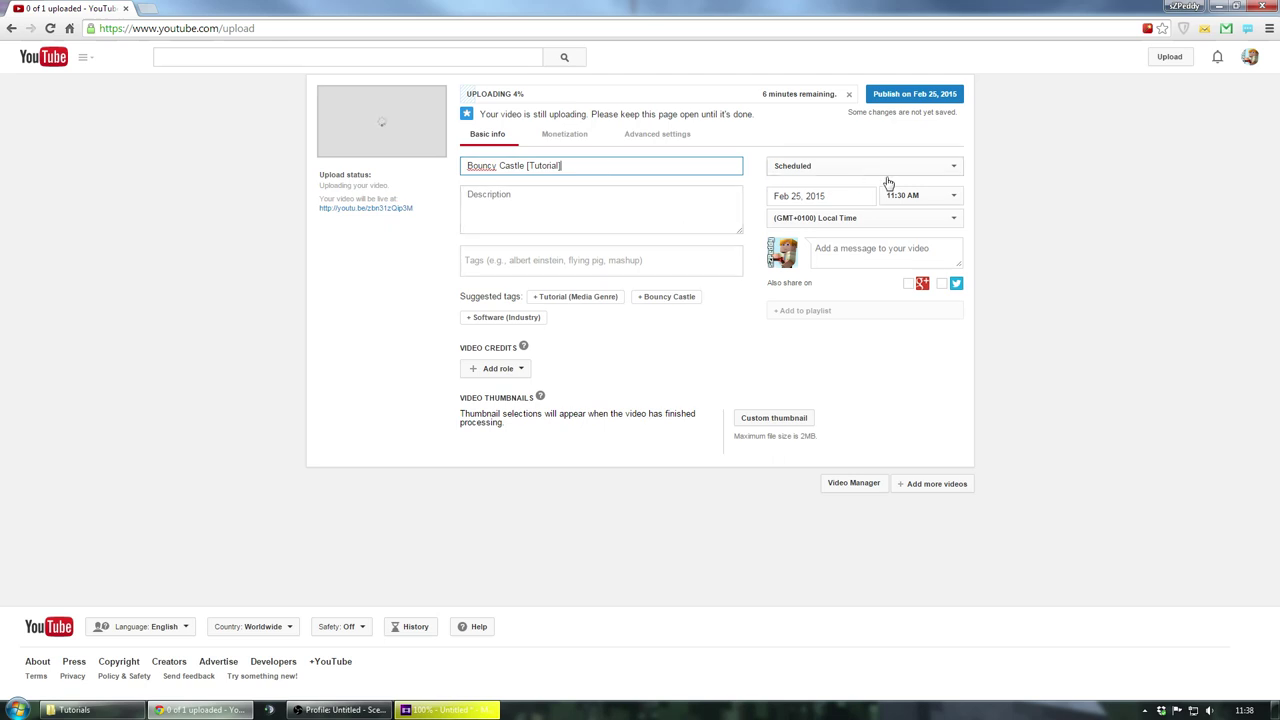
Step: Schedule the video's publication for Feb 24, 2015 at 2:00 PM
click(863, 195)
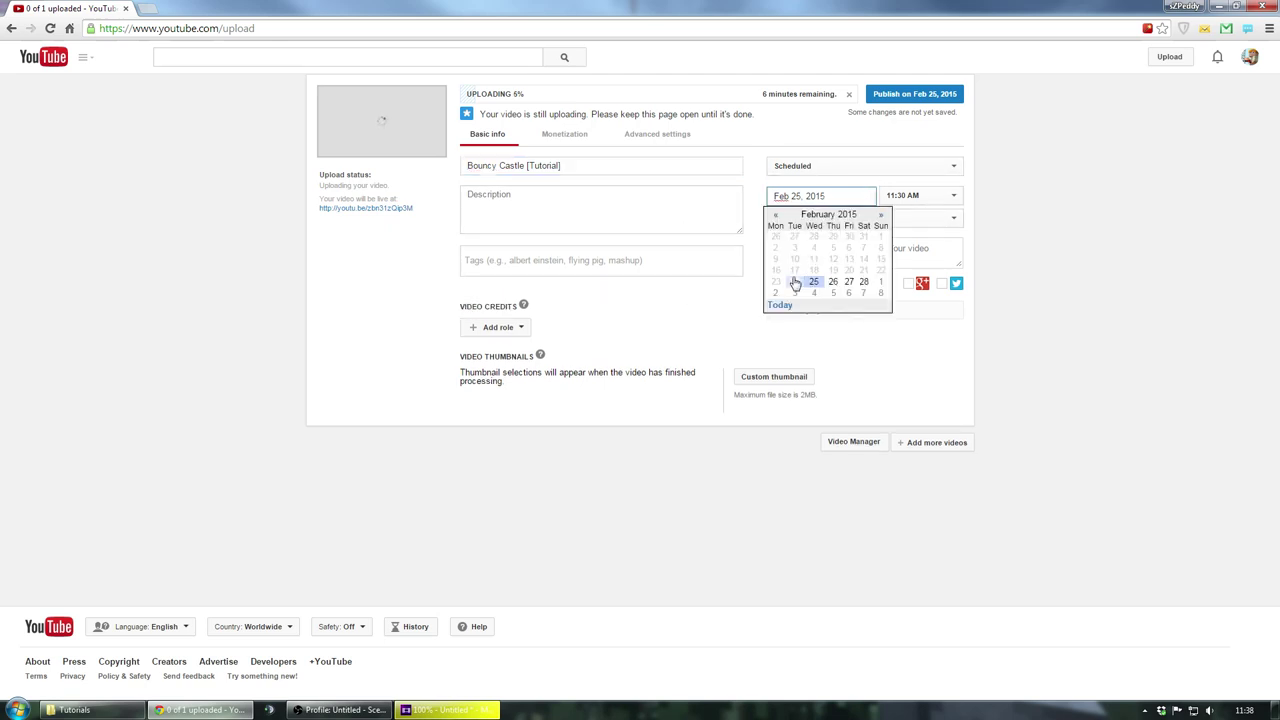
click(796, 281)
click(899, 198)
scroll(915, 300, down, 3)
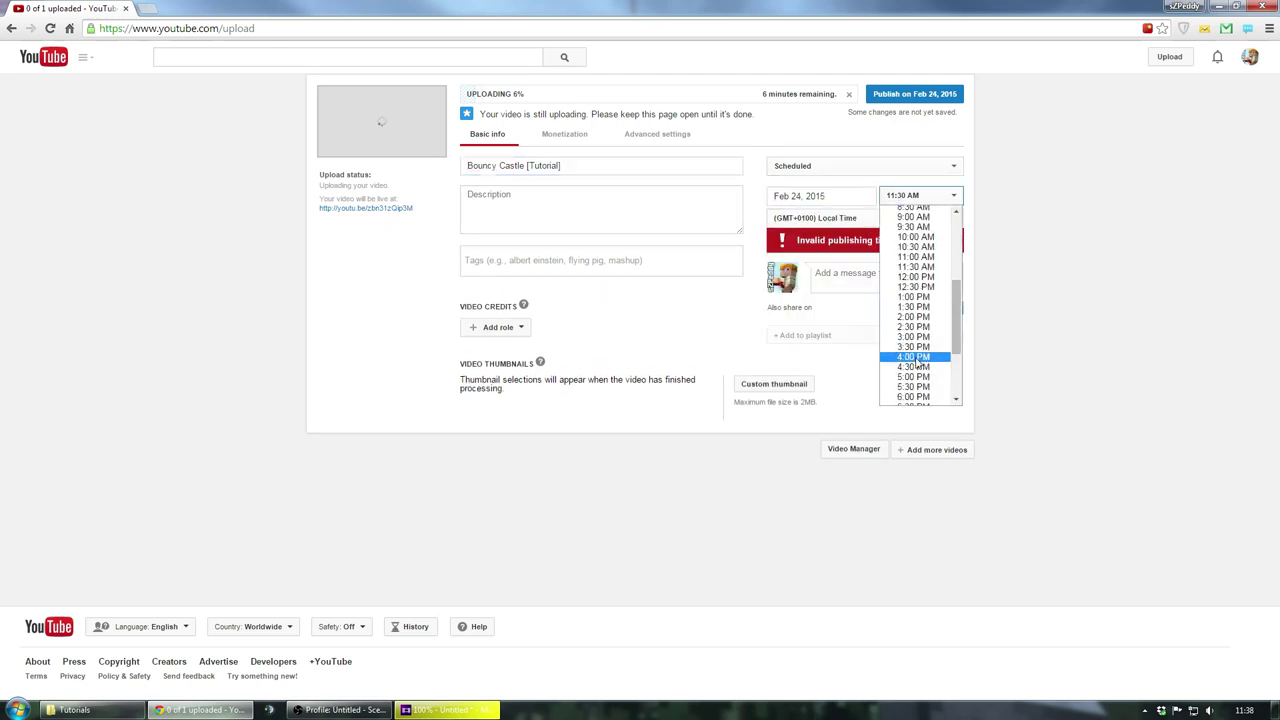
click(913, 316)
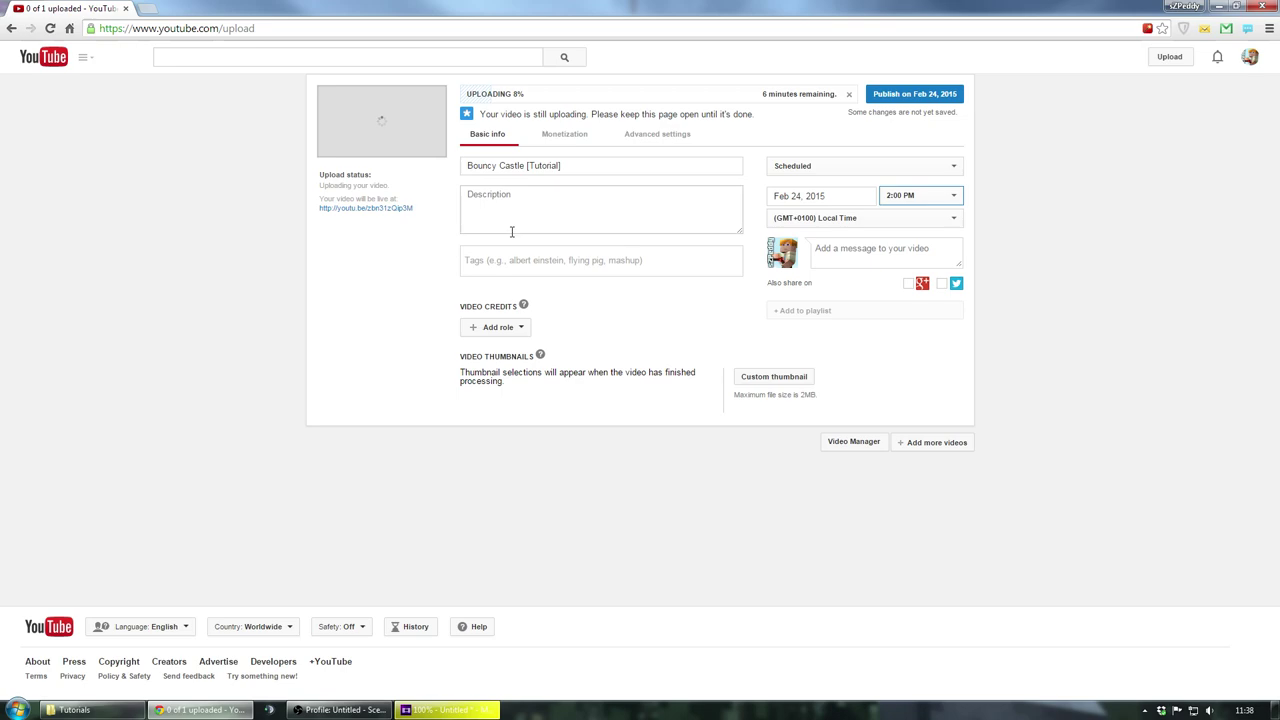
Step: Upload the Bouncy Castle image 2015-02-24_11.35.39.png from the Minecraft screenshots folder as the custom thumbnail
click(748, 381)
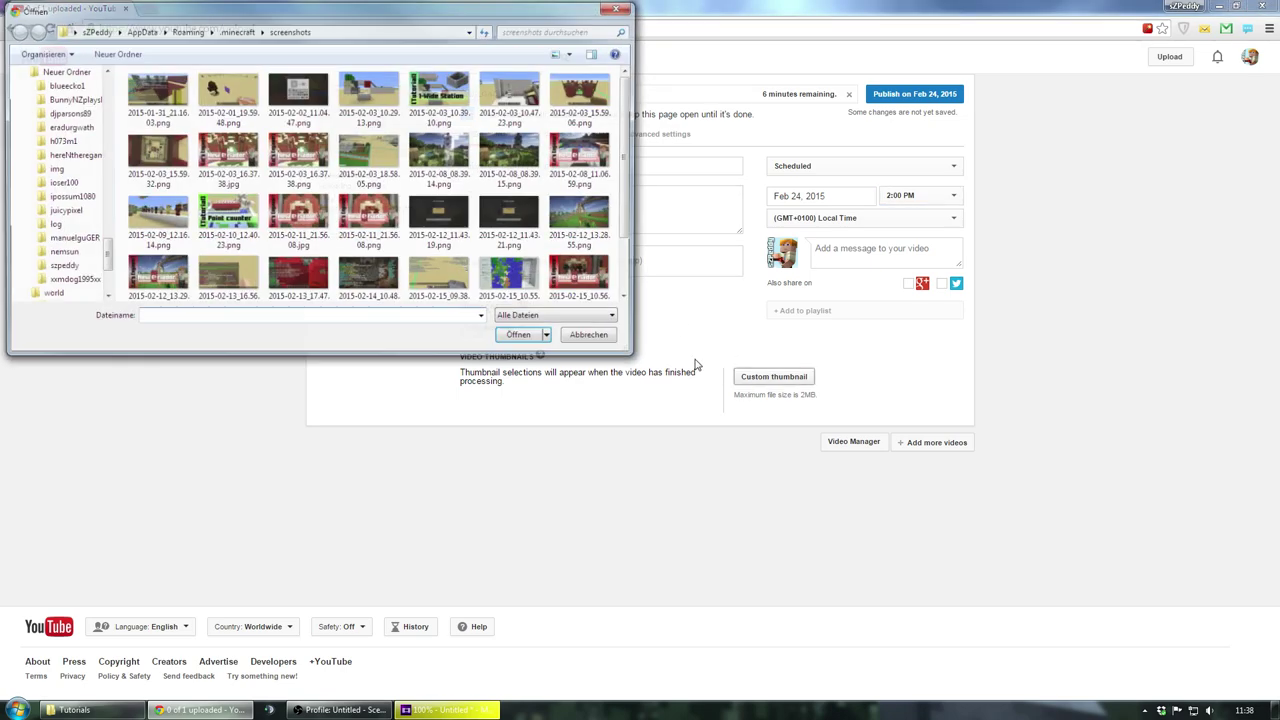
drag(628, 110, 640, 225)
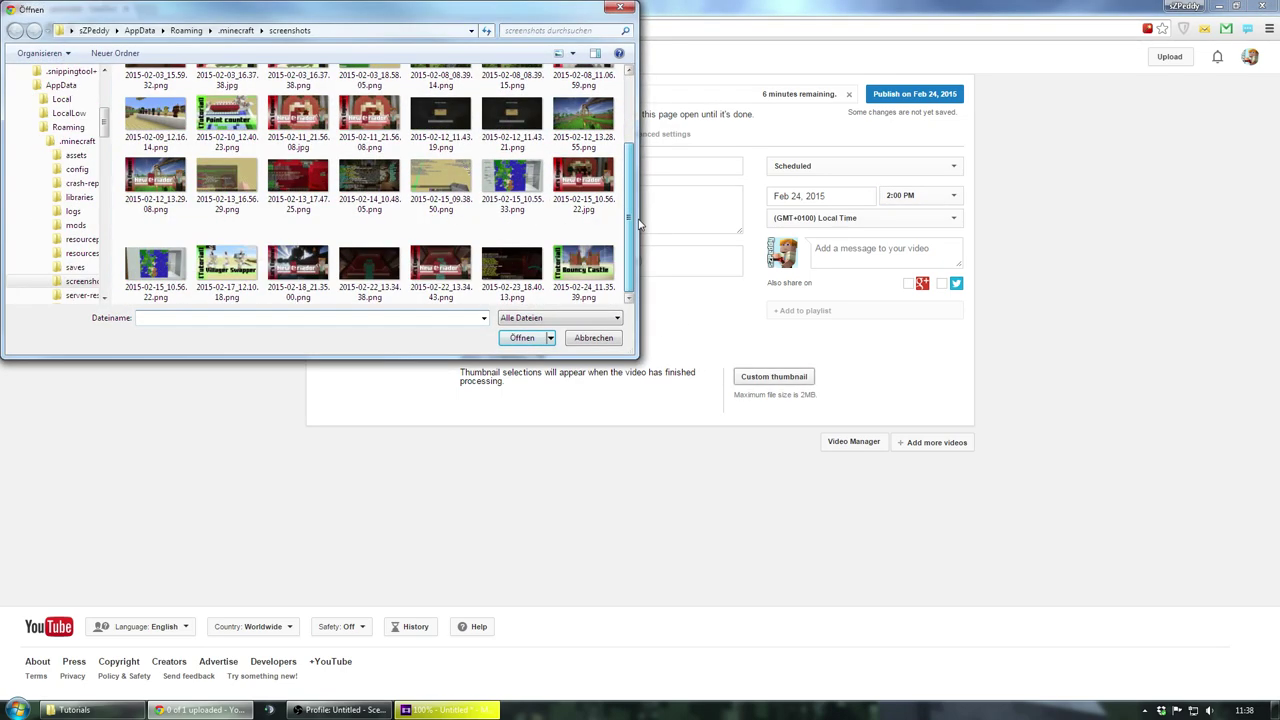
double_click(583, 262)
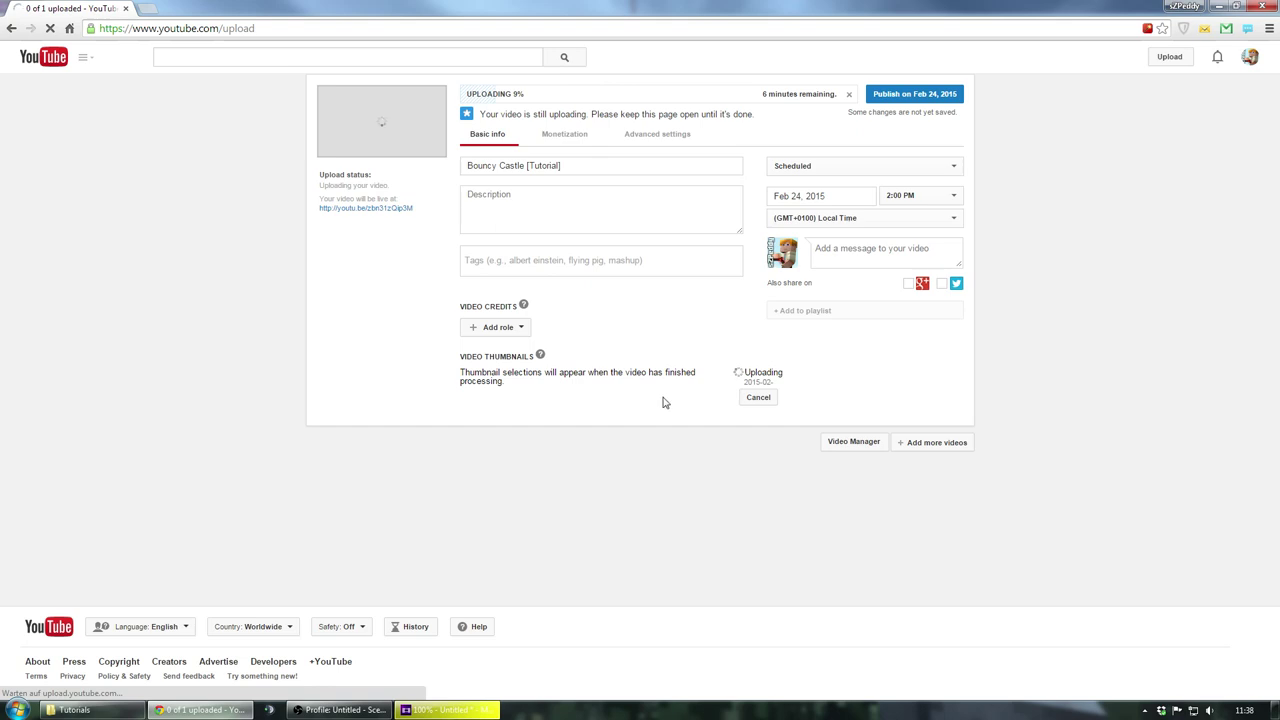
click(529, 222)
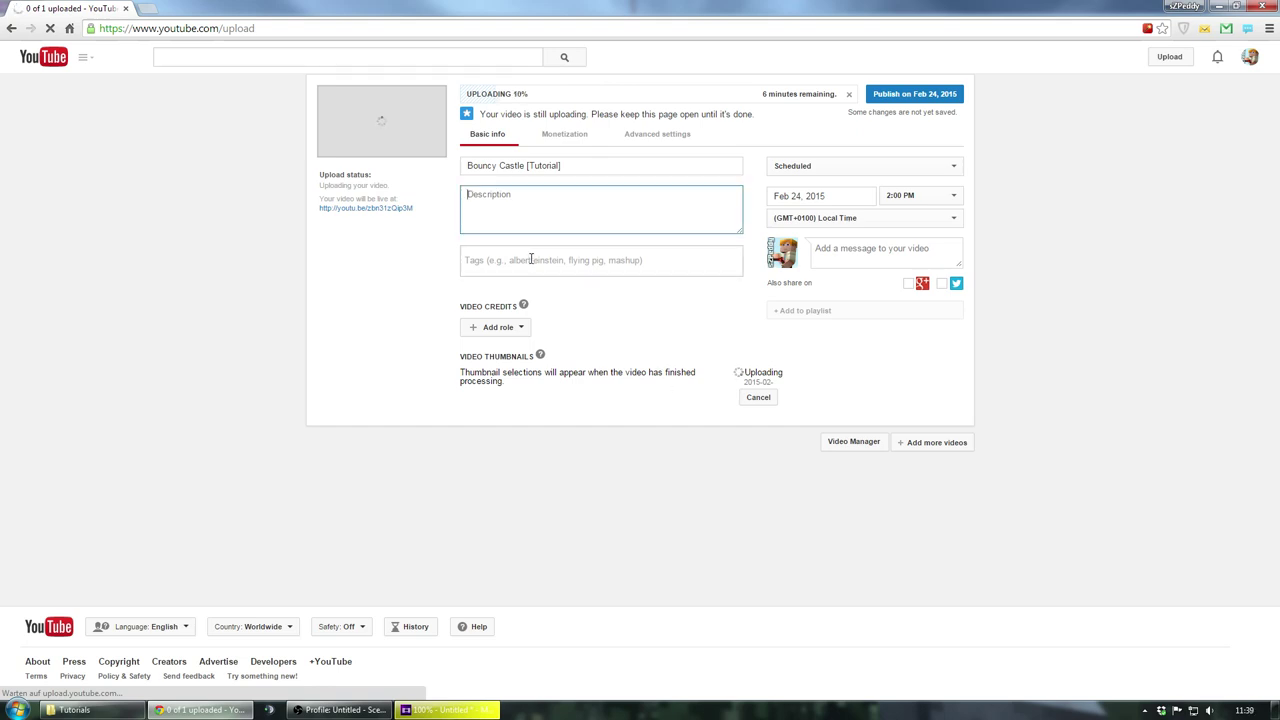
click(858, 254)
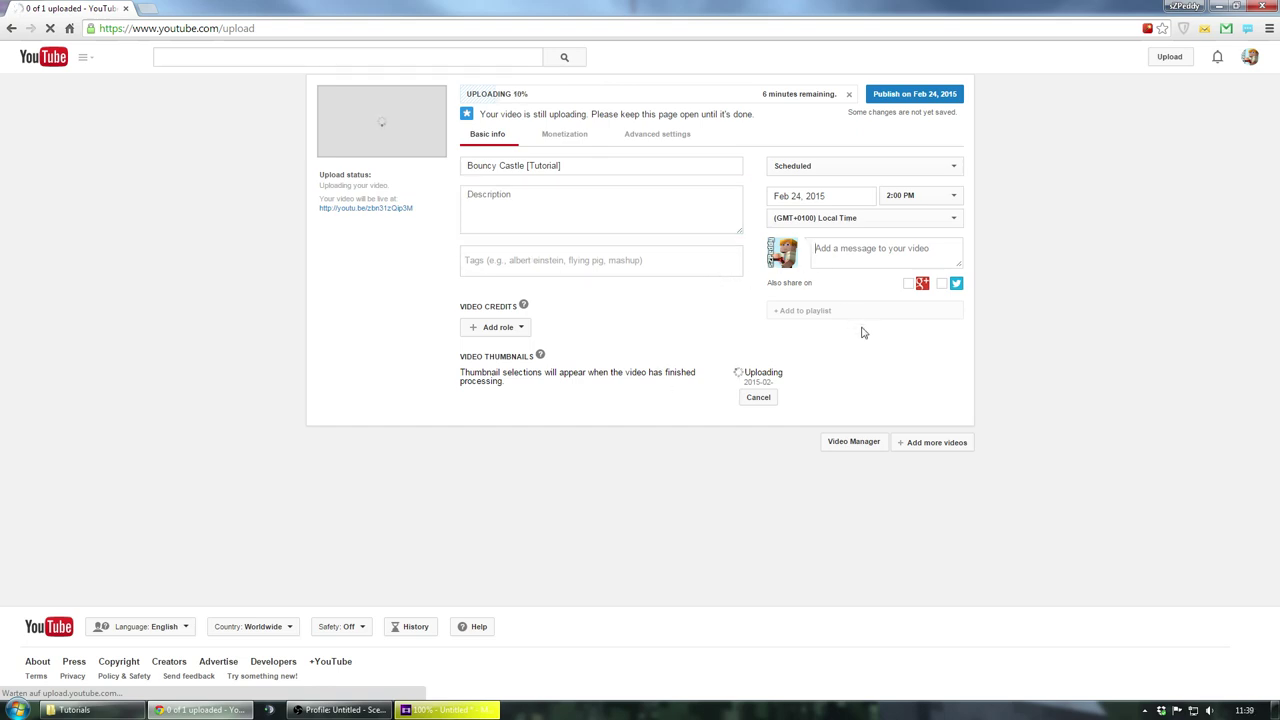